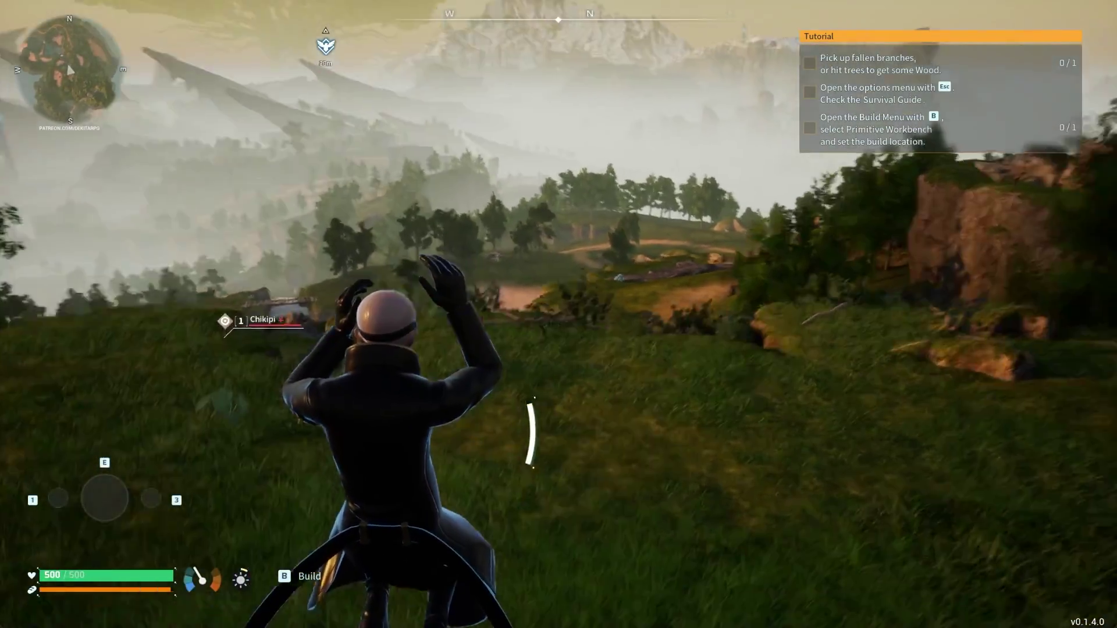
pyautogui.press('w')
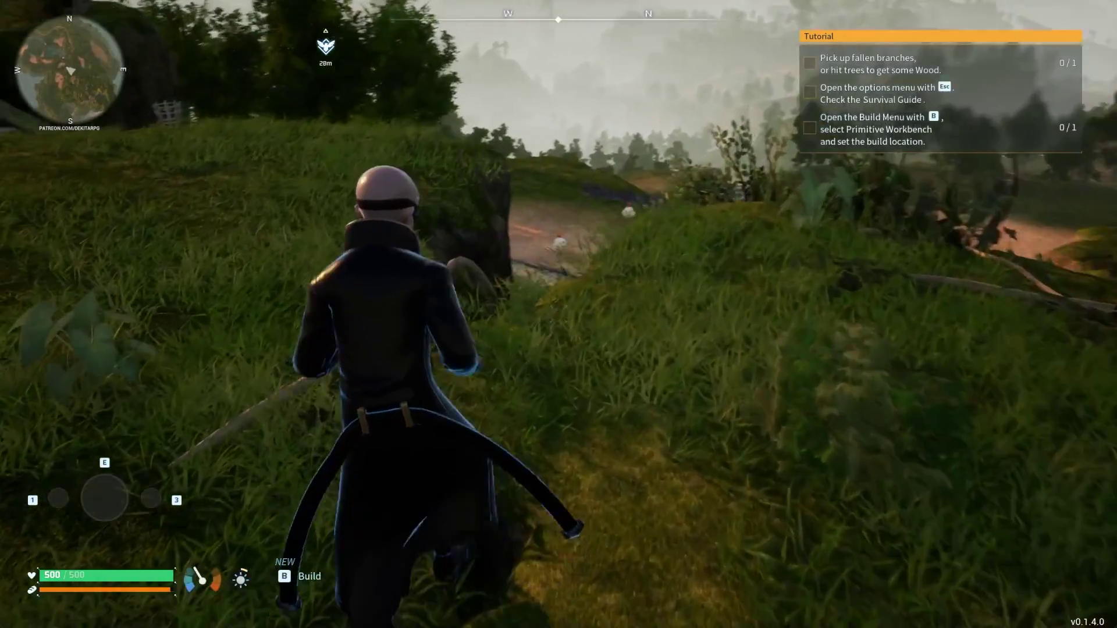
pyautogui.hotkey('shift', 'w')
pyautogui.press('space')
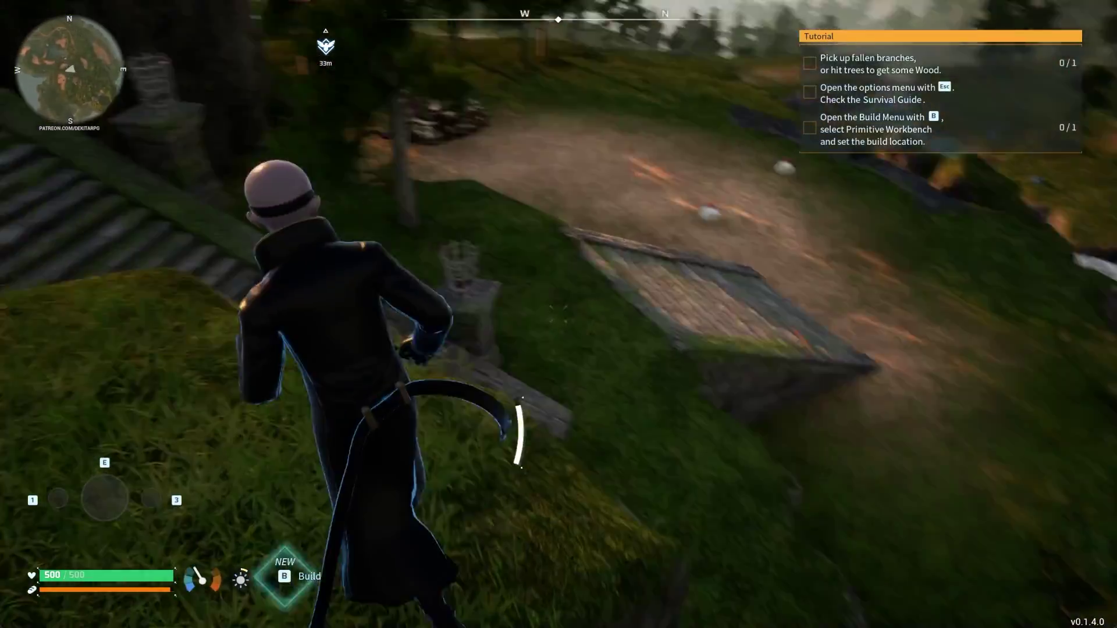
pyautogui.press('q')
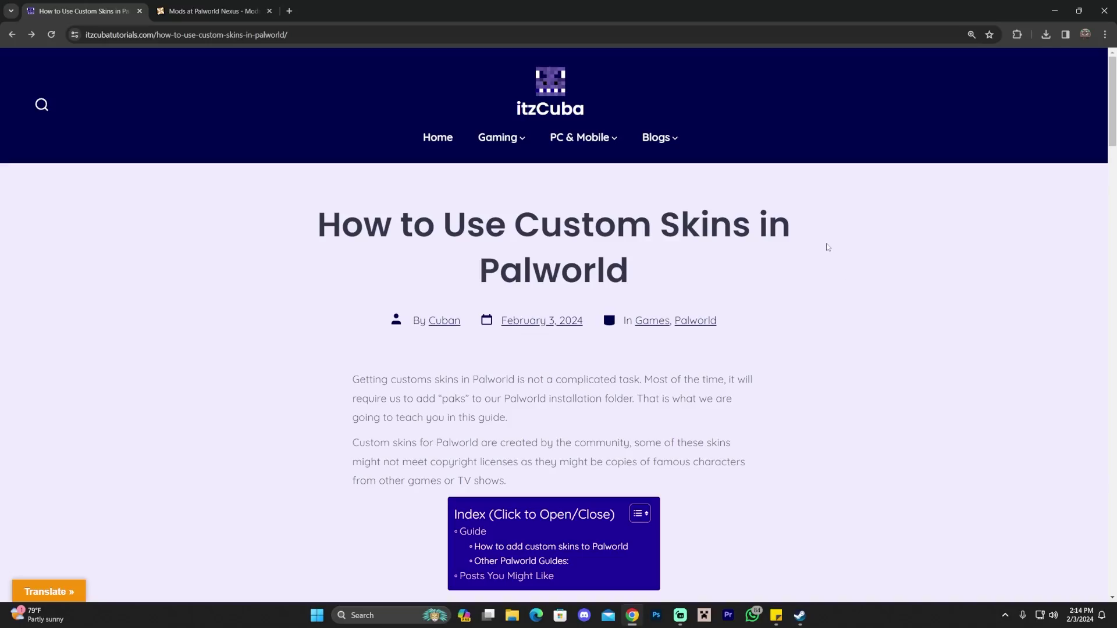
# - Skim the guide on using custom skins in Palworld, covering where to find skins and how to add them
pyautogui.scroll(-3, 828, 247)
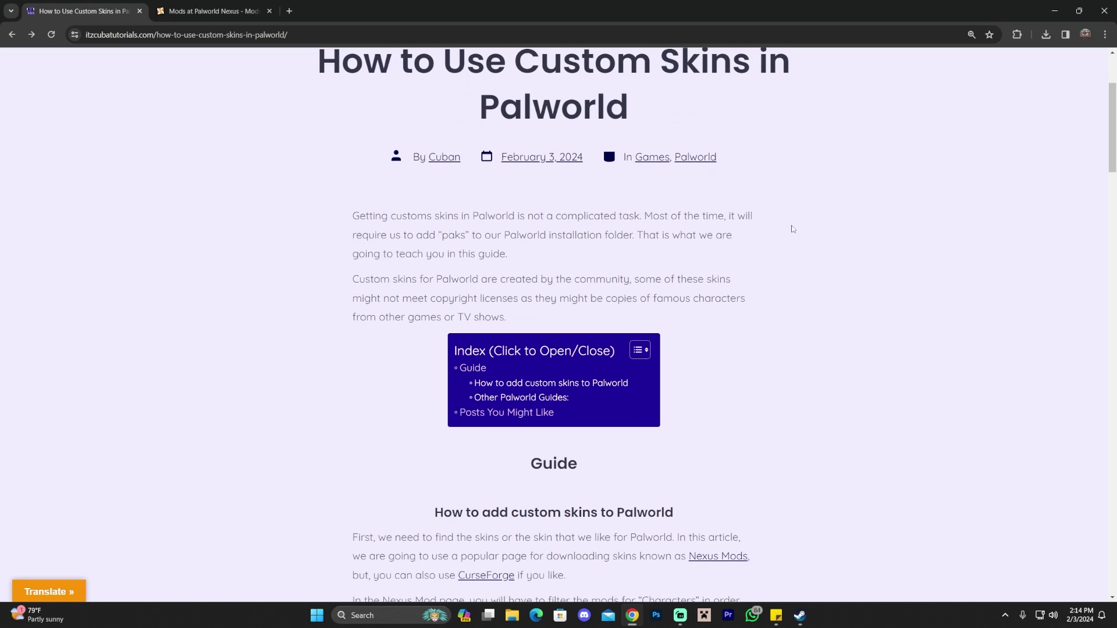
pyautogui.scroll(-15, 789, 230)
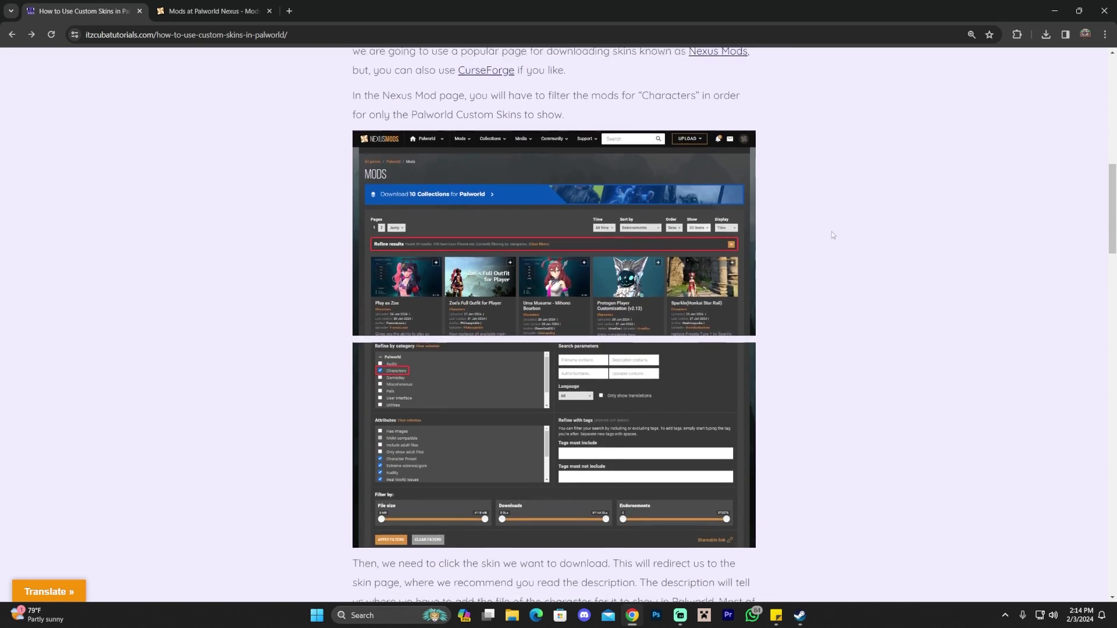
pyautogui.scroll(-13, 834, 254)
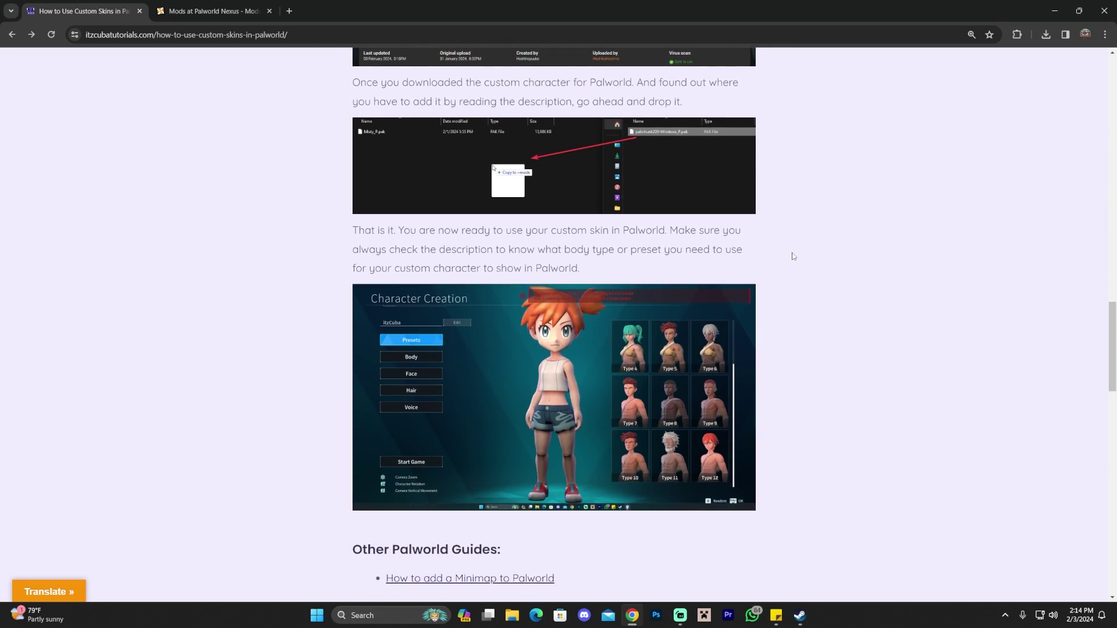
pyautogui.scroll(-1, 789, 254)
pyautogui.scroll(14, 785, 256)
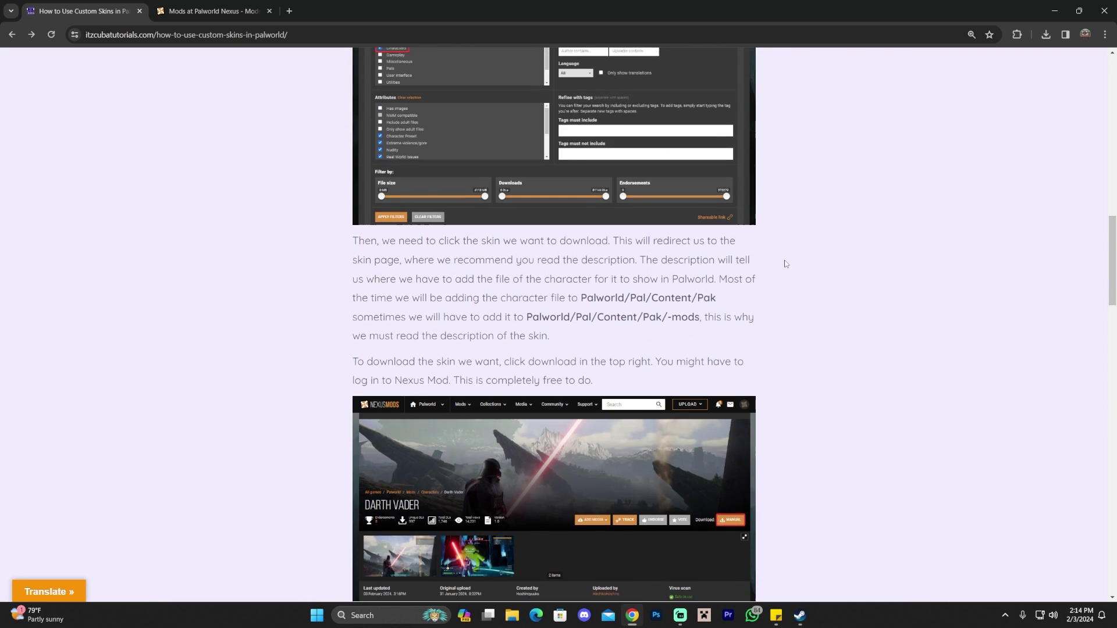
pyautogui.scroll(6, 782, 260)
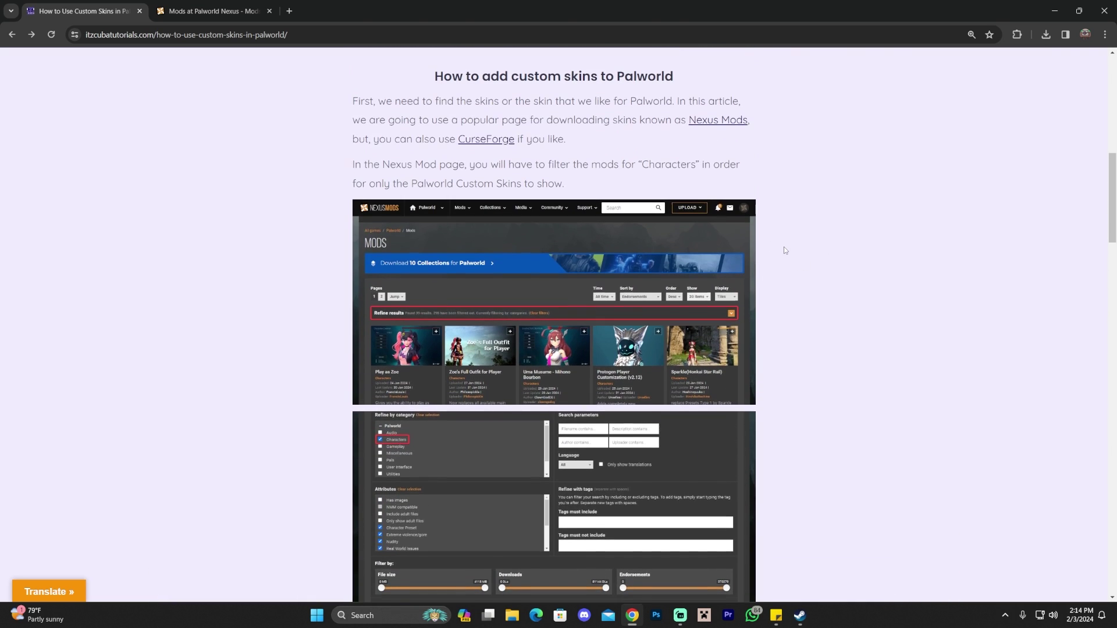
pyautogui.scroll(3, 754, 242)
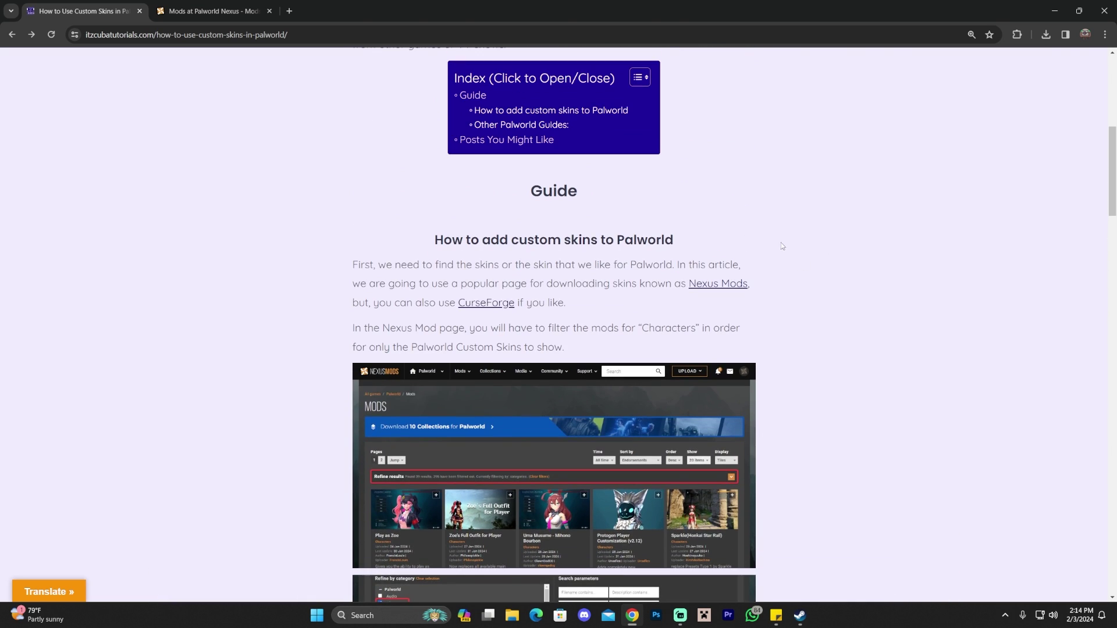
pyautogui.scroll(4, 812, 262)
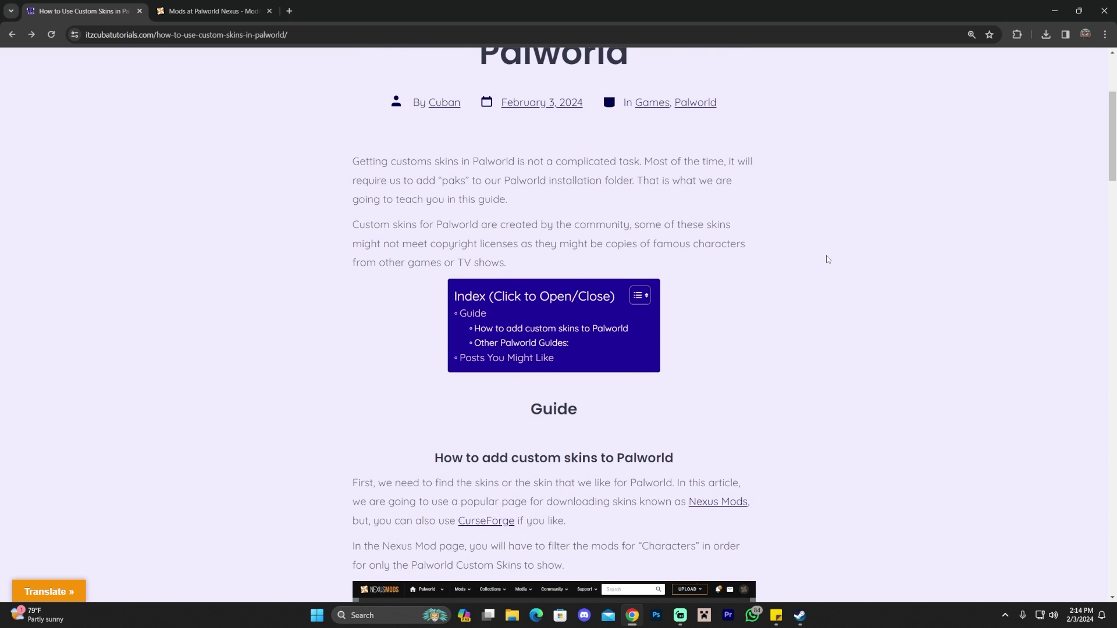
pyautogui.scroll(-5, 826, 244)
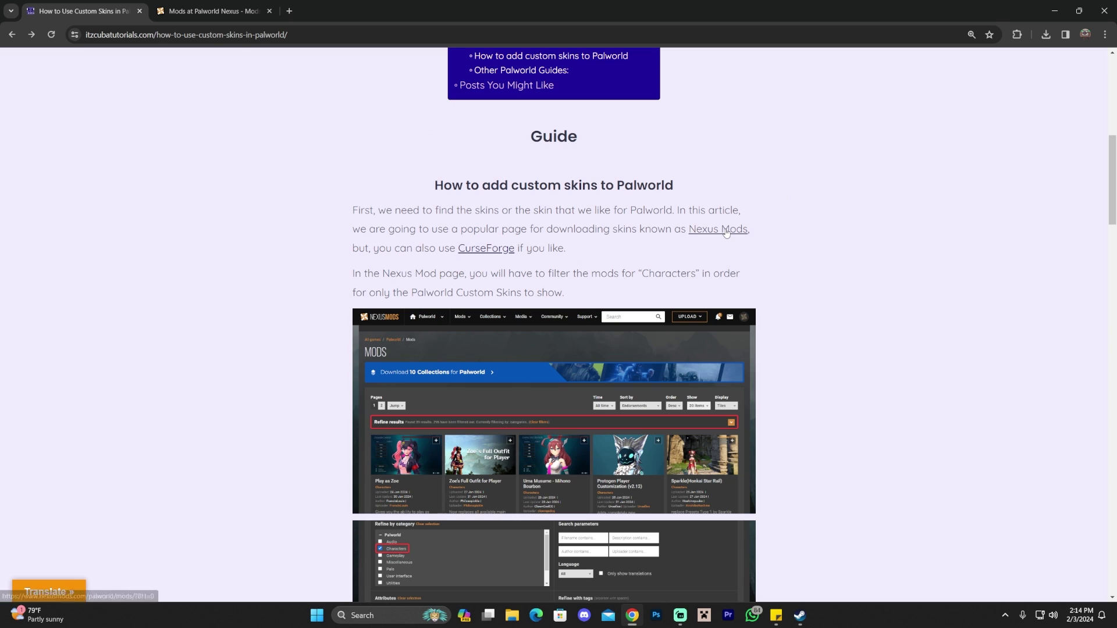
# - Open the Palworld mods page on Nexus Mods from the guide's link and close the duplicate page
pyautogui.click(726, 232)
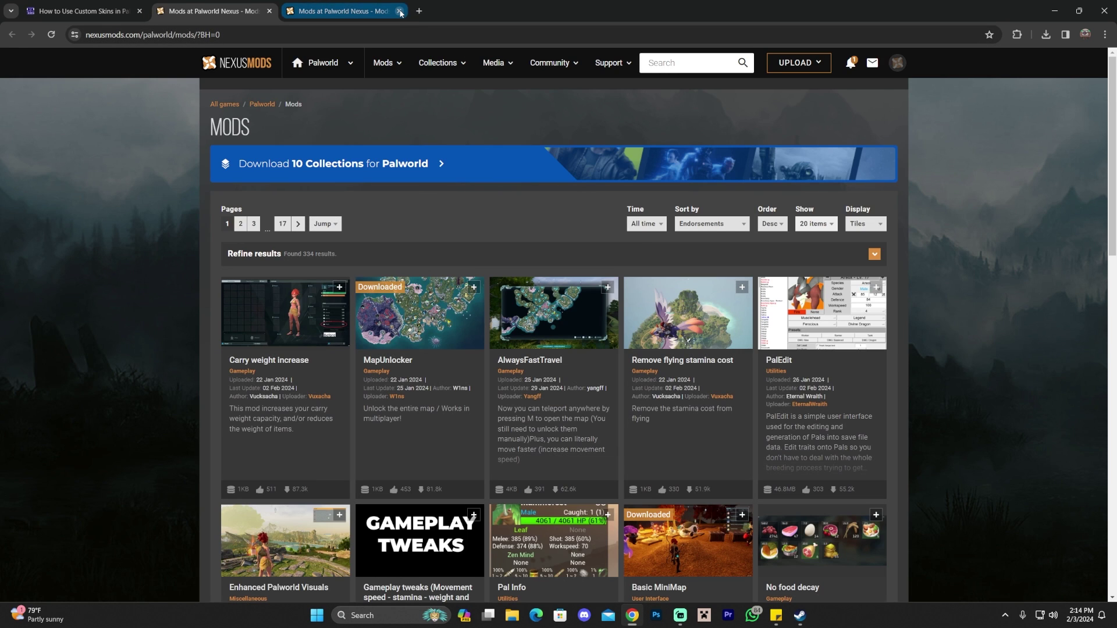
pyautogui.click(400, 12)
pyautogui.scroll(-1, 909, 230)
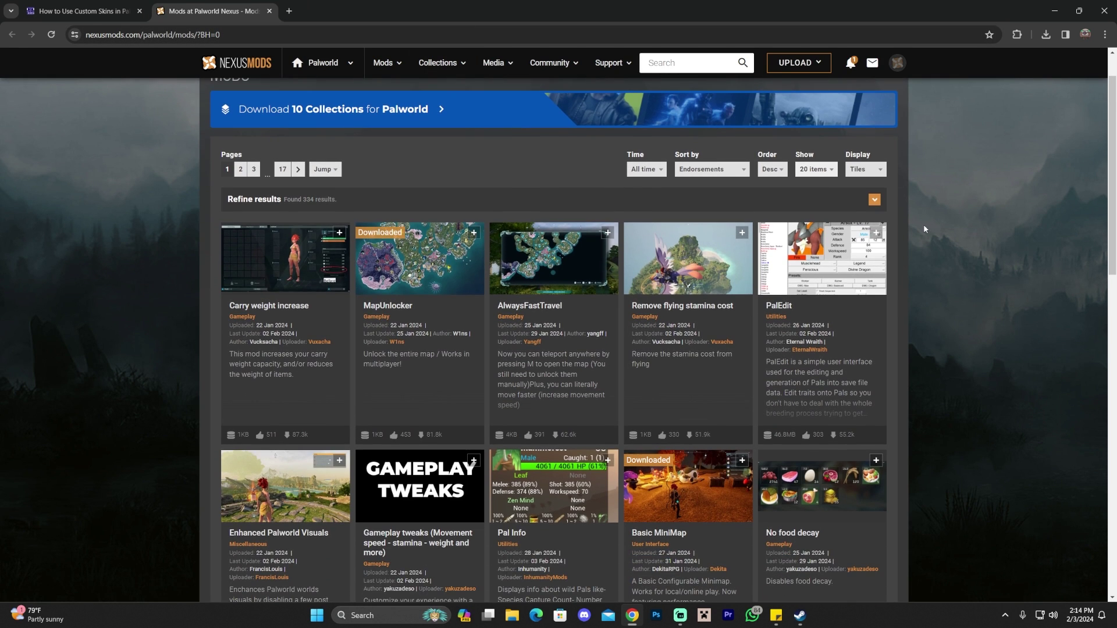
pyautogui.scroll(1, 925, 229)
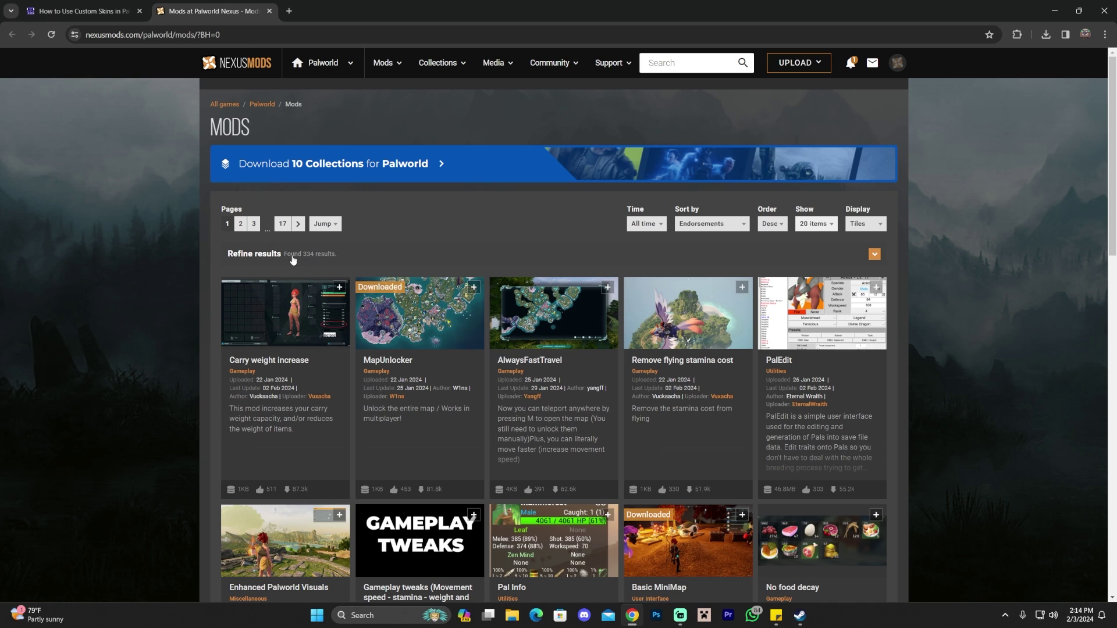
# - Refine the Palworld mod results by the Characters category and apply the filter
pyautogui.click(873, 256)
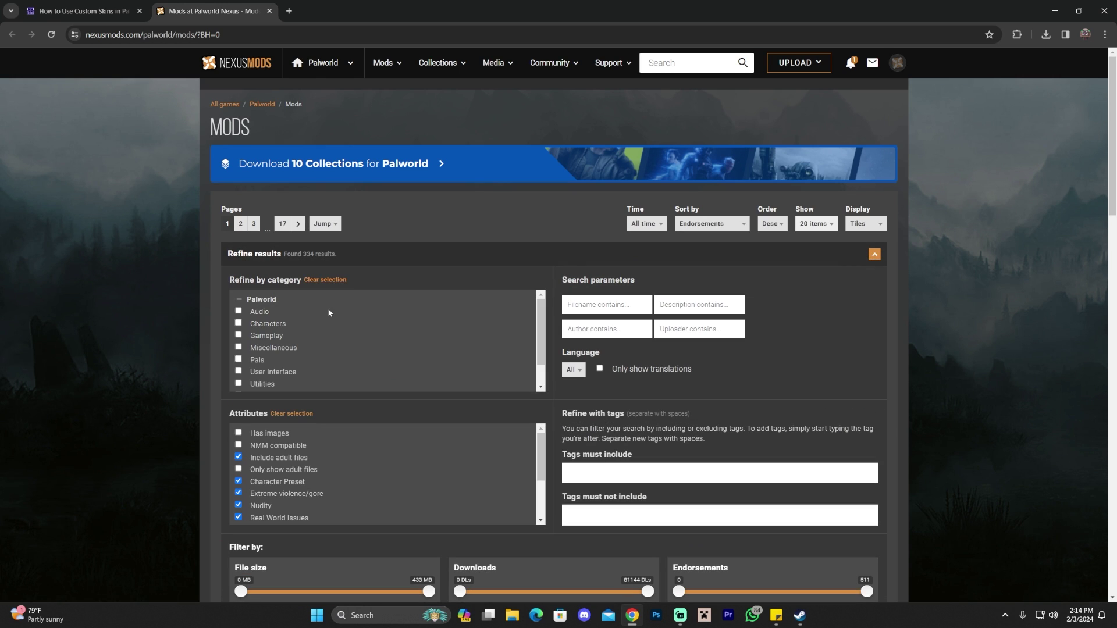
pyautogui.click(239, 325)
pyautogui.scroll(-3, 493, 191)
pyautogui.click(257, 411)
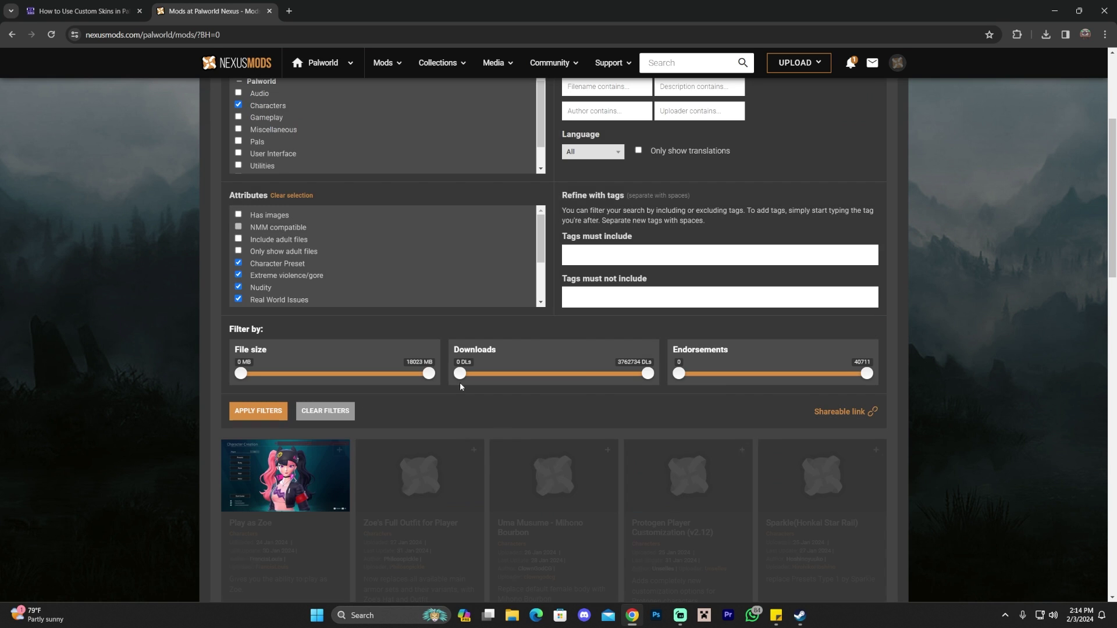
# - Look through both pages of filtered character mods, return to page 1 and collapse the refine options
pyautogui.scroll(-5, 473, 386)
pyautogui.scroll(-10, 830, 327)
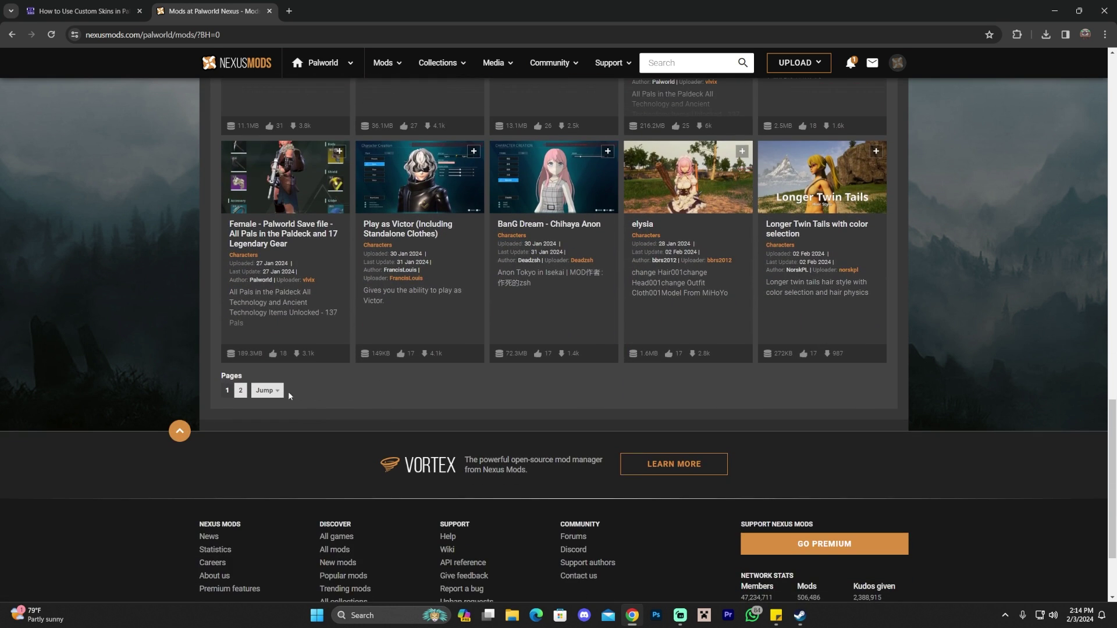
pyautogui.click(240, 390)
pyautogui.scroll(-12, 919, 352)
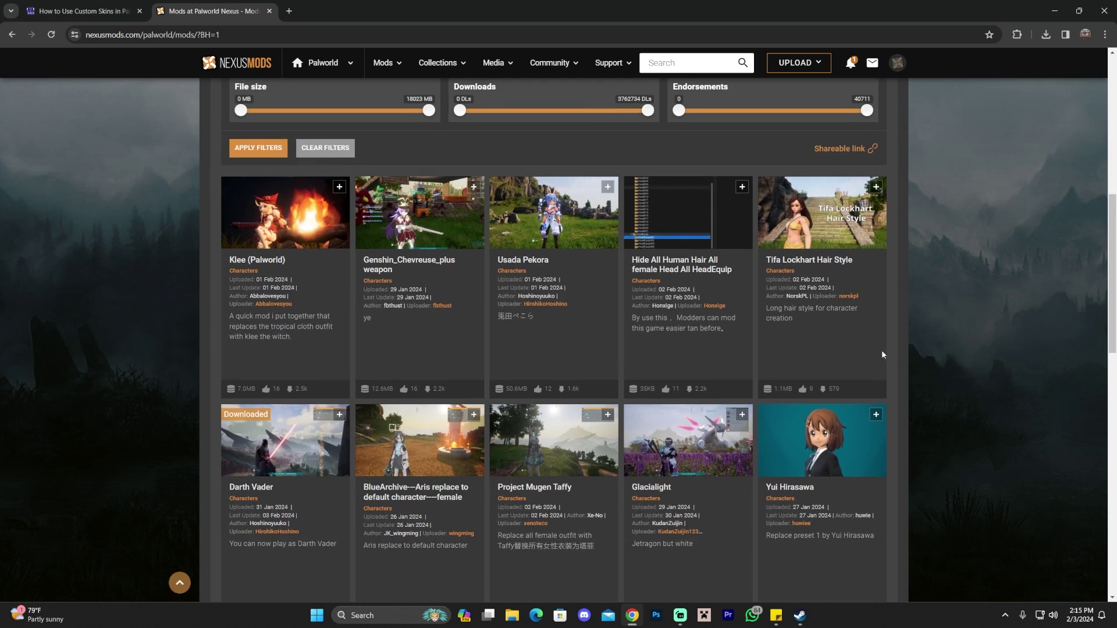
pyautogui.scroll(-1, 926, 351)
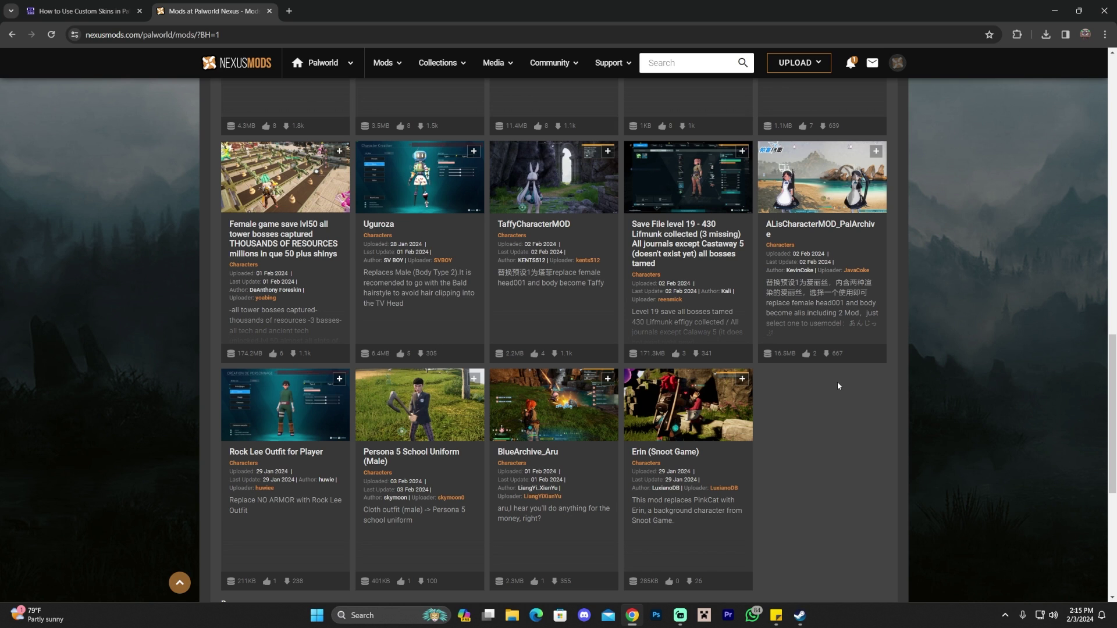
pyautogui.scroll(-2, 711, 410)
pyautogui.click(254, 509)
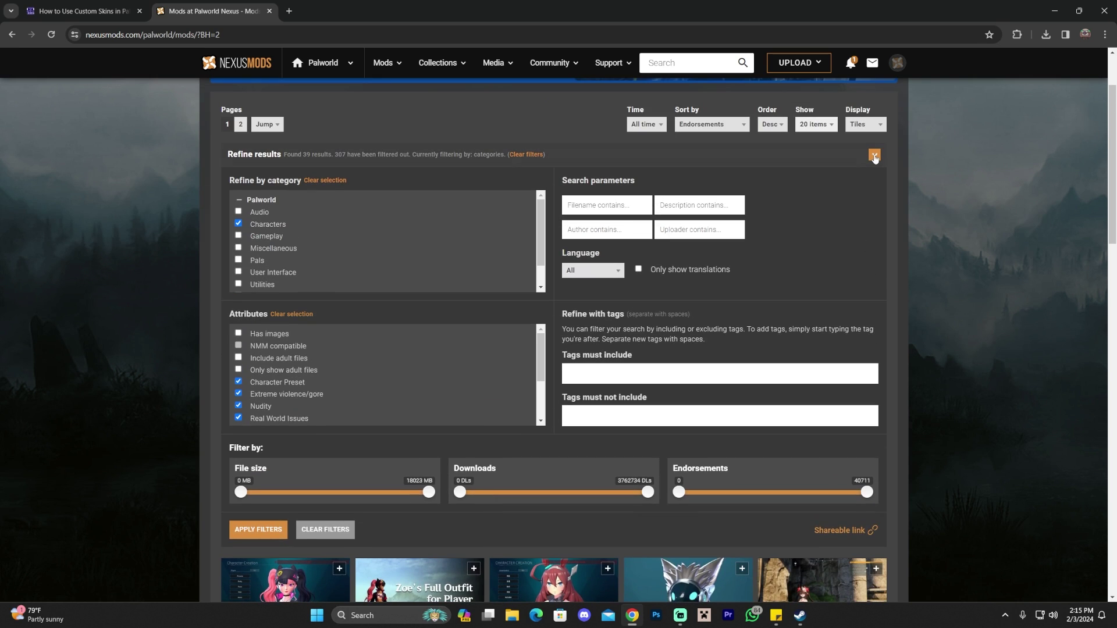
pyautogui.click(874, 155)
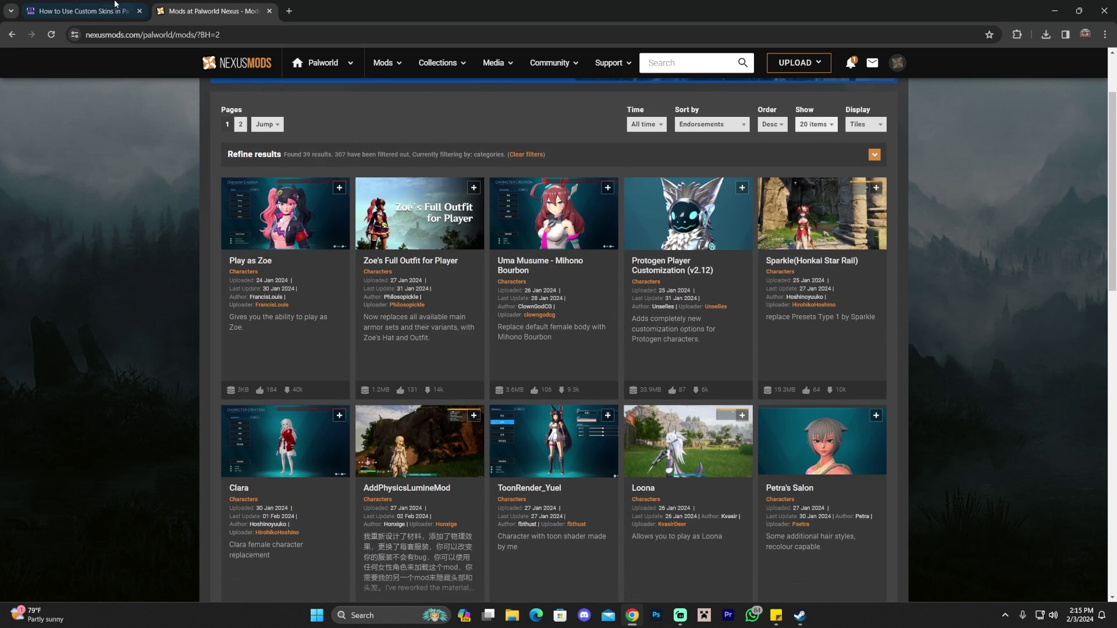
# - Return to the custom skins guide and open its CurseForge link
pyautogui.click(82, 11)
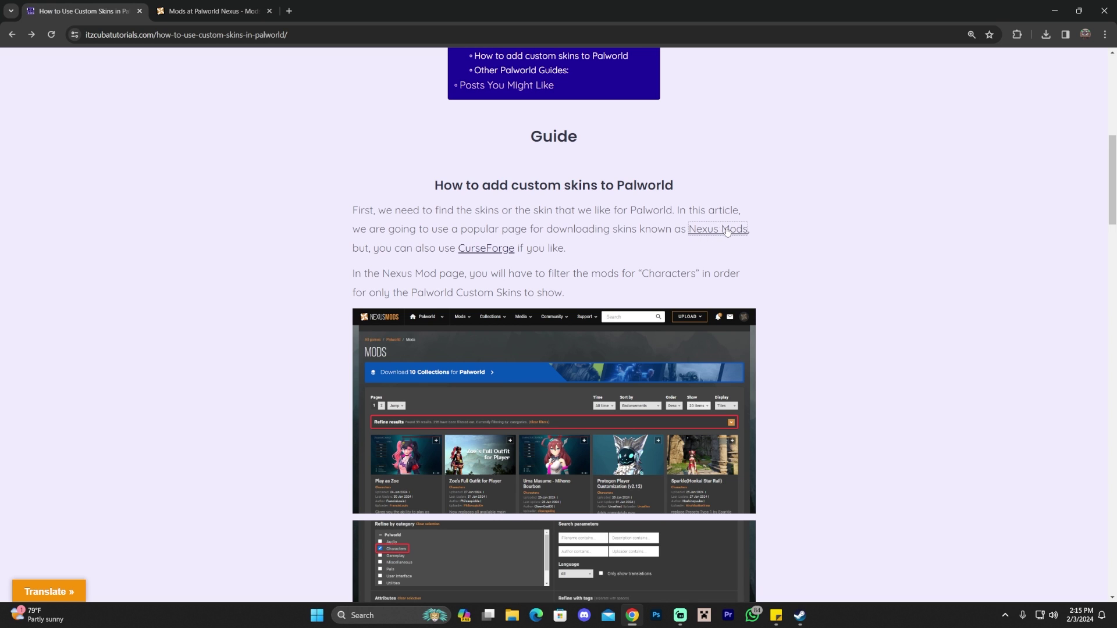
pyautogui.scroll(5, 593, 227)
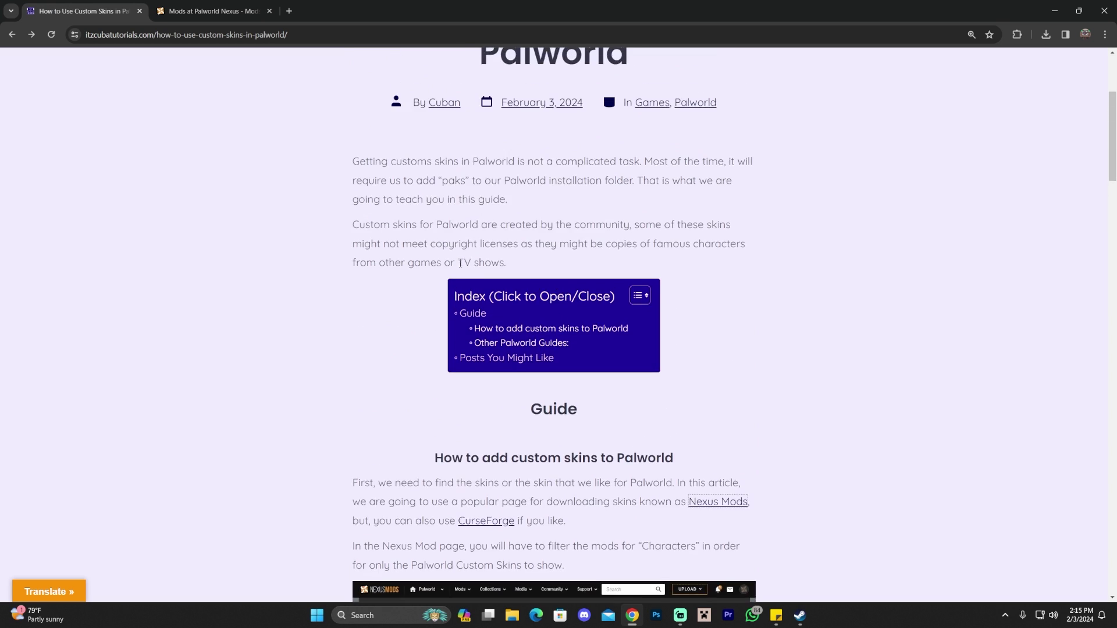
pyautogui.scroll(-3, 483, 256)
pyautogui.moveTo(392, 319); pyautogui.dragTo(534, 319)
pyautogui.click(485, 356)
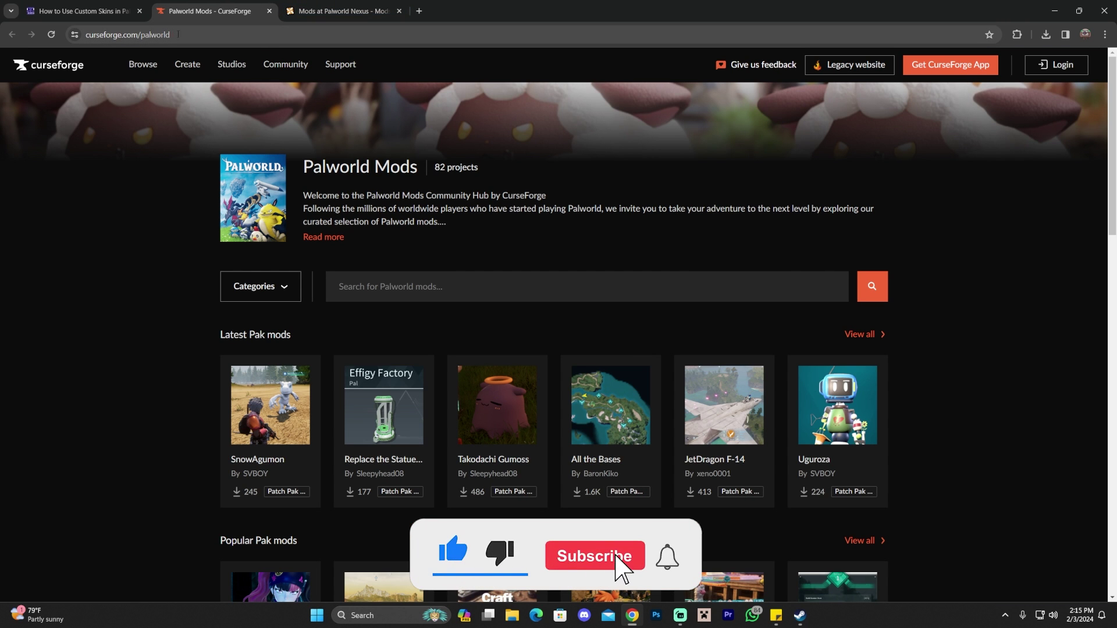
# - Browse the Palworld mods on CurseForge, close that page and go back to the Nexus Mods character list
pyautogui.scroll(-15, 979, 236)
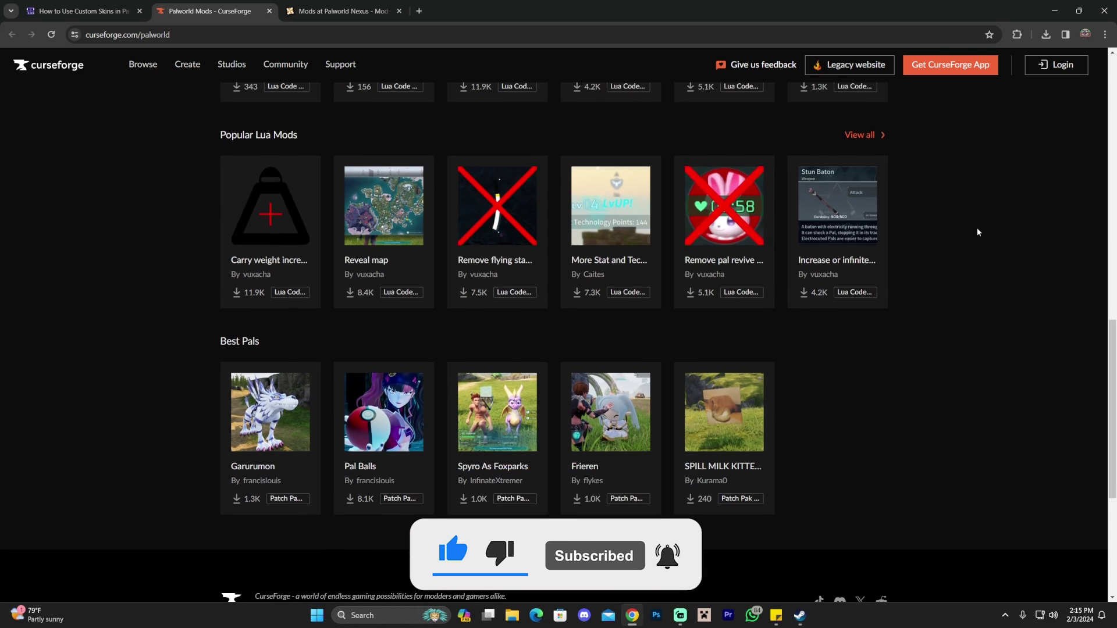
pyautogui.scroll(10, 980, 247)
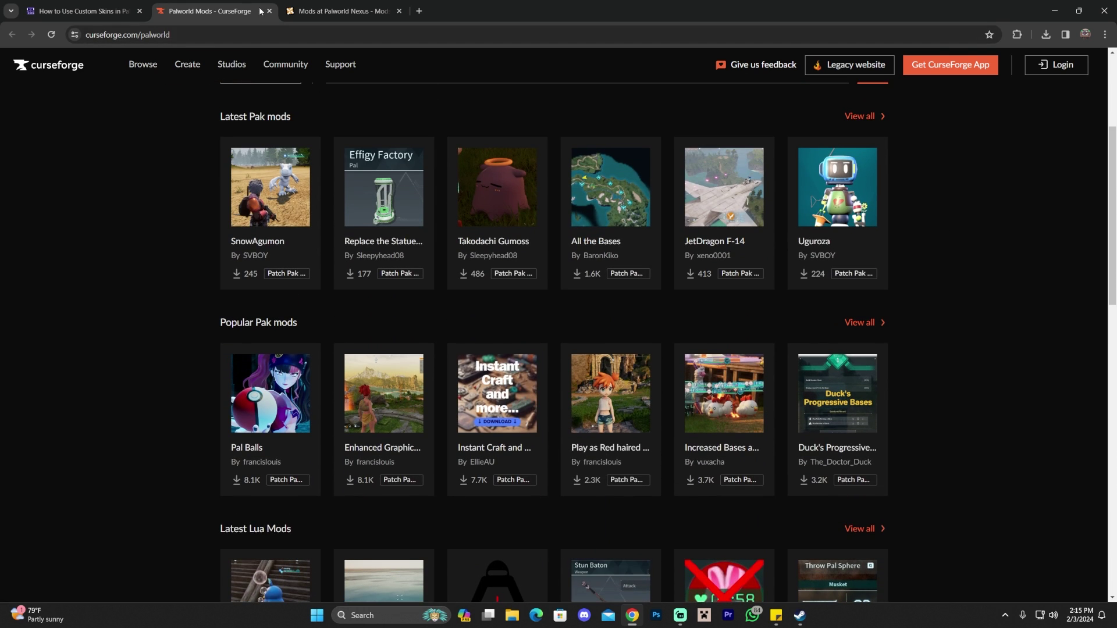
pyautogui.hotkey('ctrl', 'w')
pyautogui.hotkey('ctrl', 'Tab')
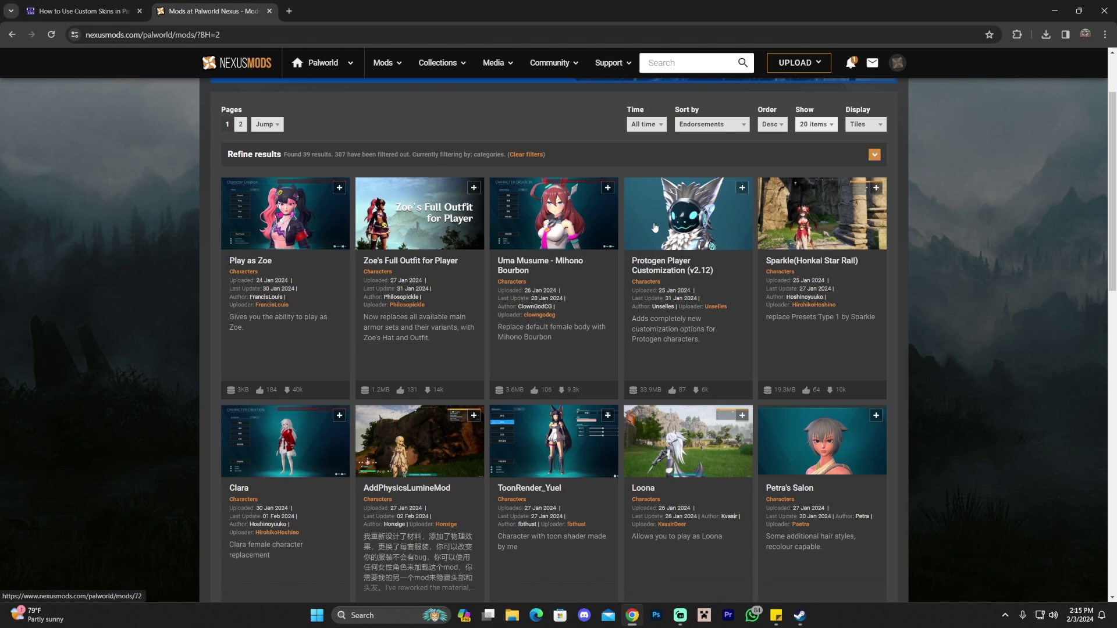
# - Find the Play as Victor (Including Standalone Clothes) skin on page 1 of the character mods and open its mod page
pyautogui.scroll(-6, 998, 214)
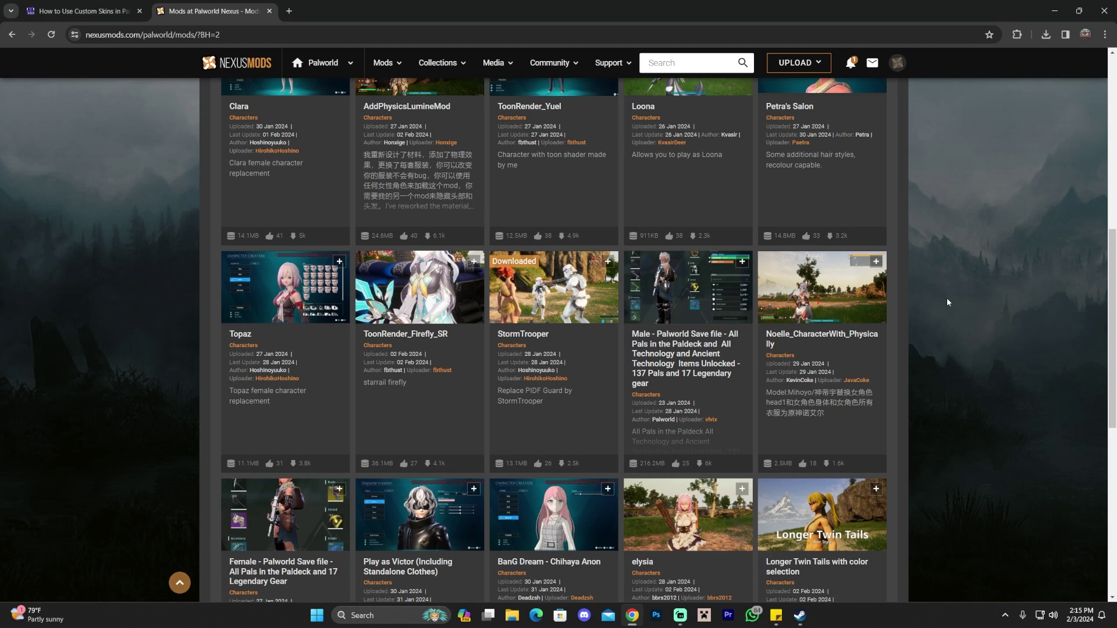
pyautogui.scroll(-2, 960, 320)
pyautogui.scroll(-1, 955, 301)
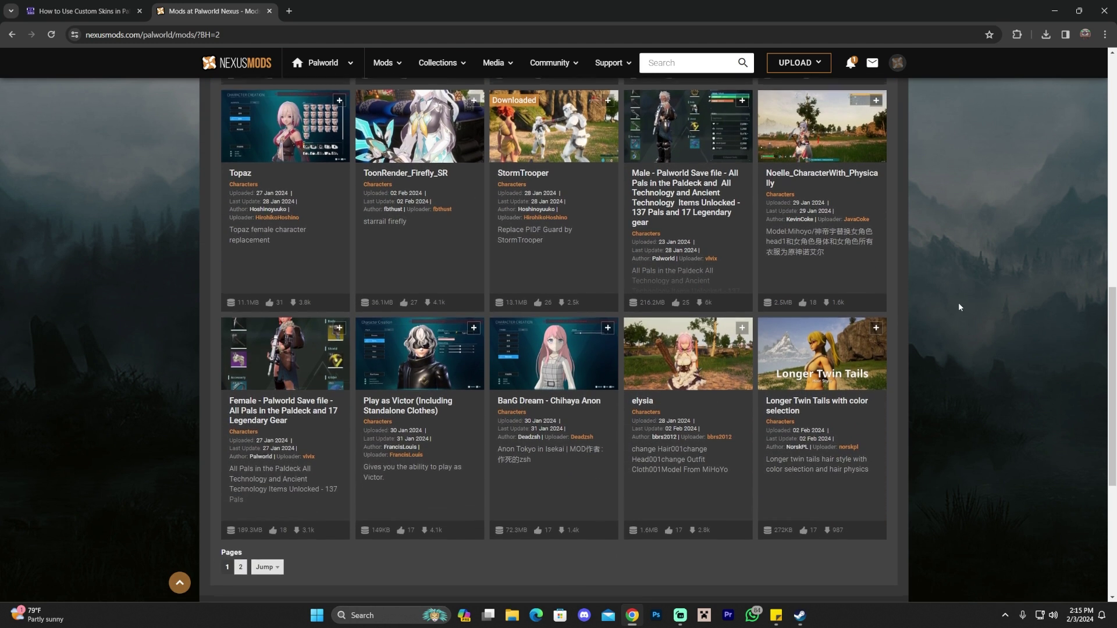
pyautogui.scroll(3, 955, 302)
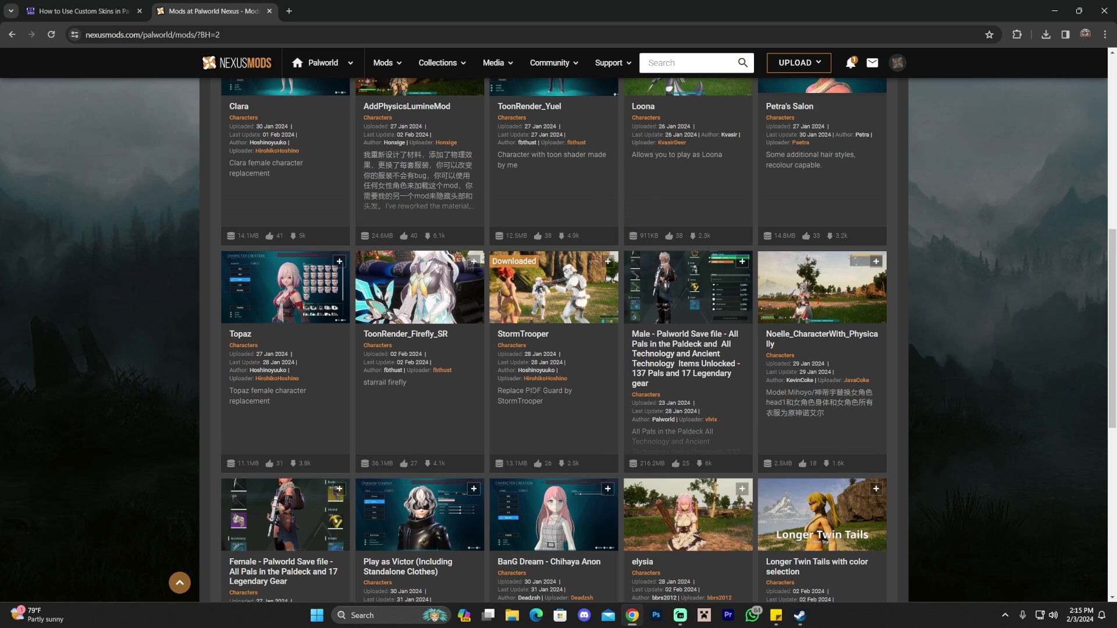
pyautogui.scroll(8, 656, 298)
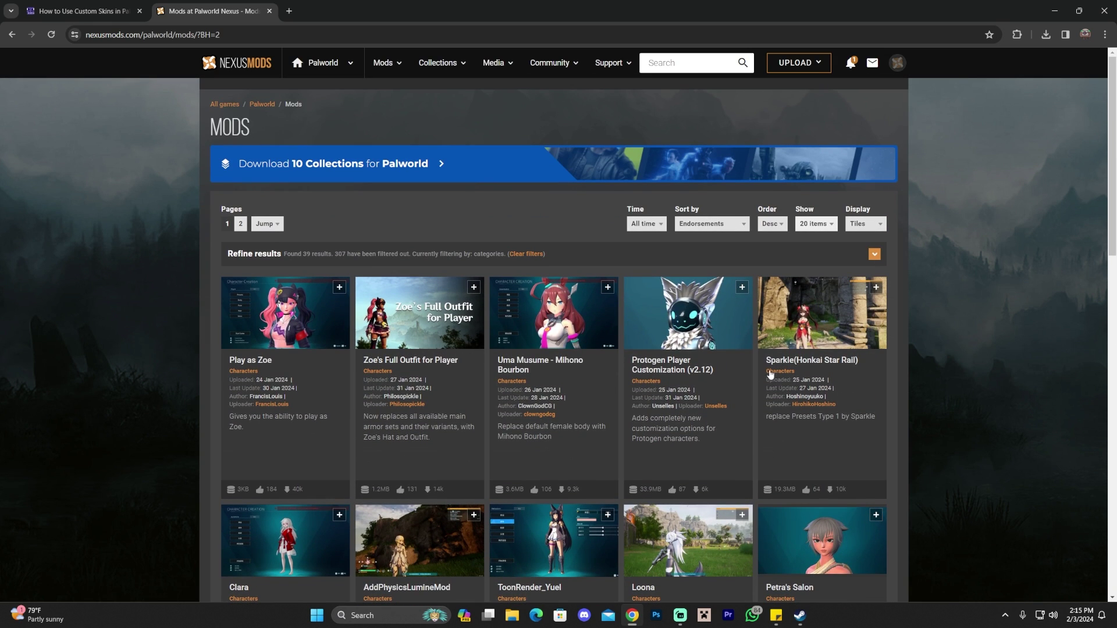
pyautogui.scroll(-2, 805, 374)
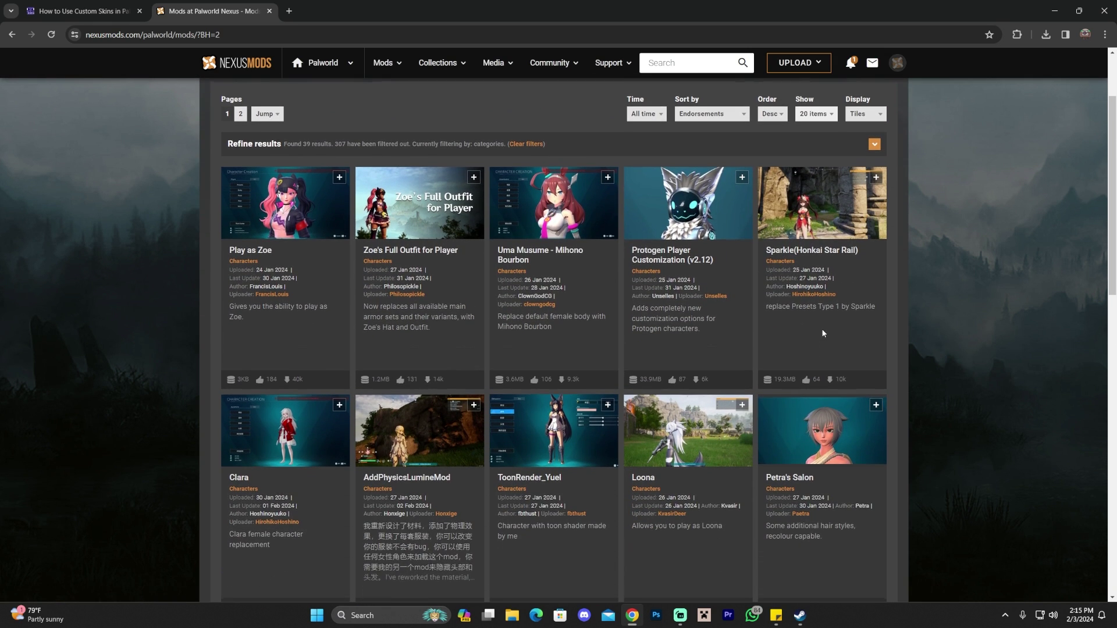
pyautogui.scroll(-7, 845, 342)
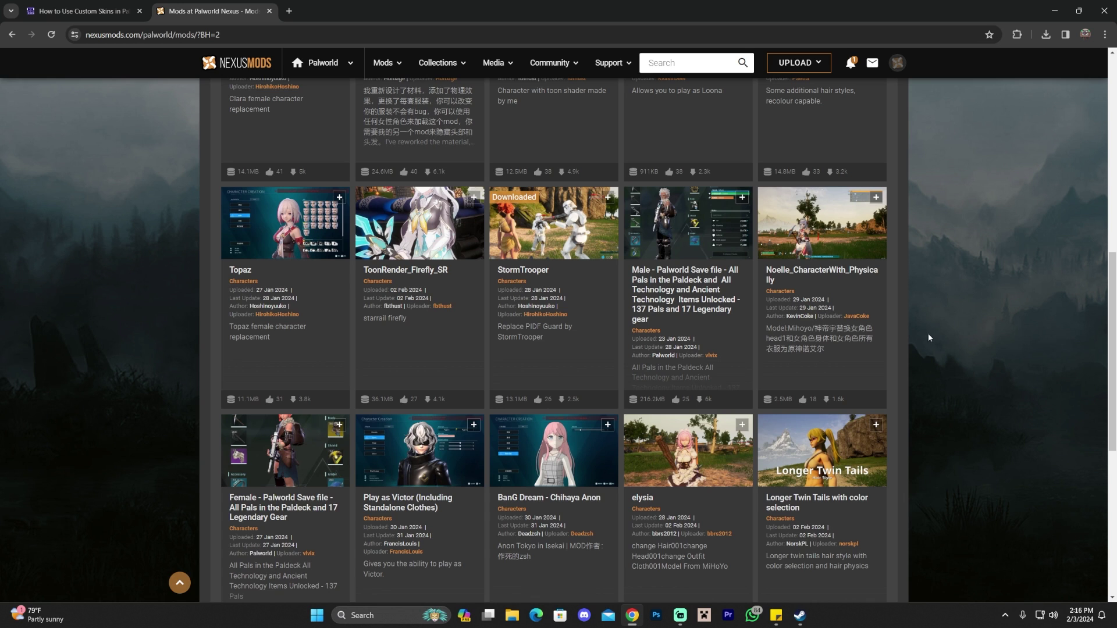
pyautogui.scroll(-3, 929, 338)
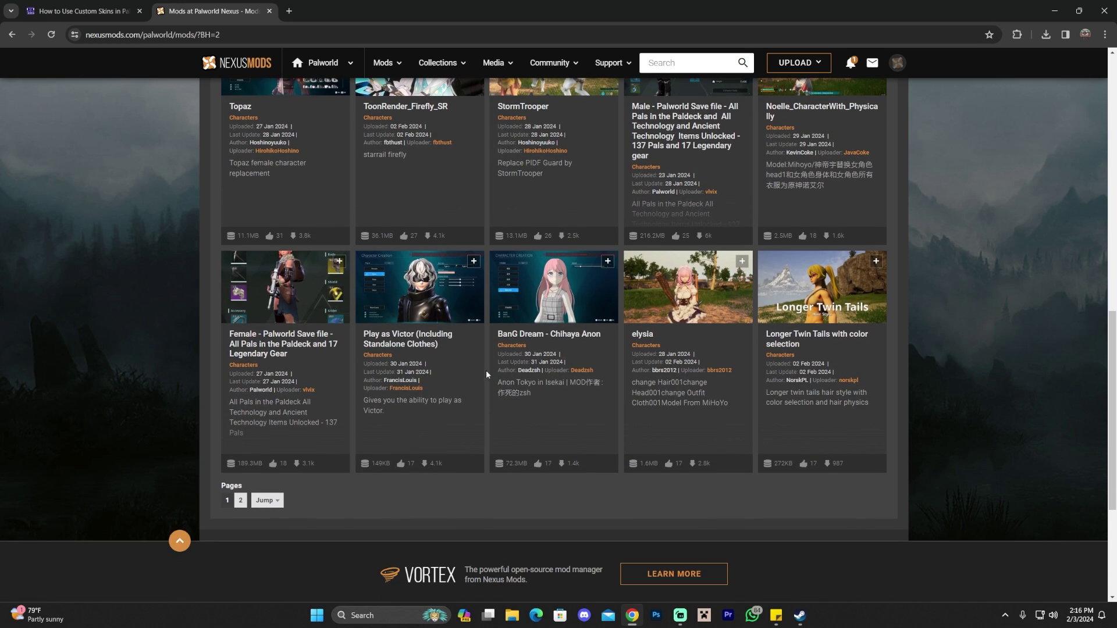
pyautogui.click(401, 343)
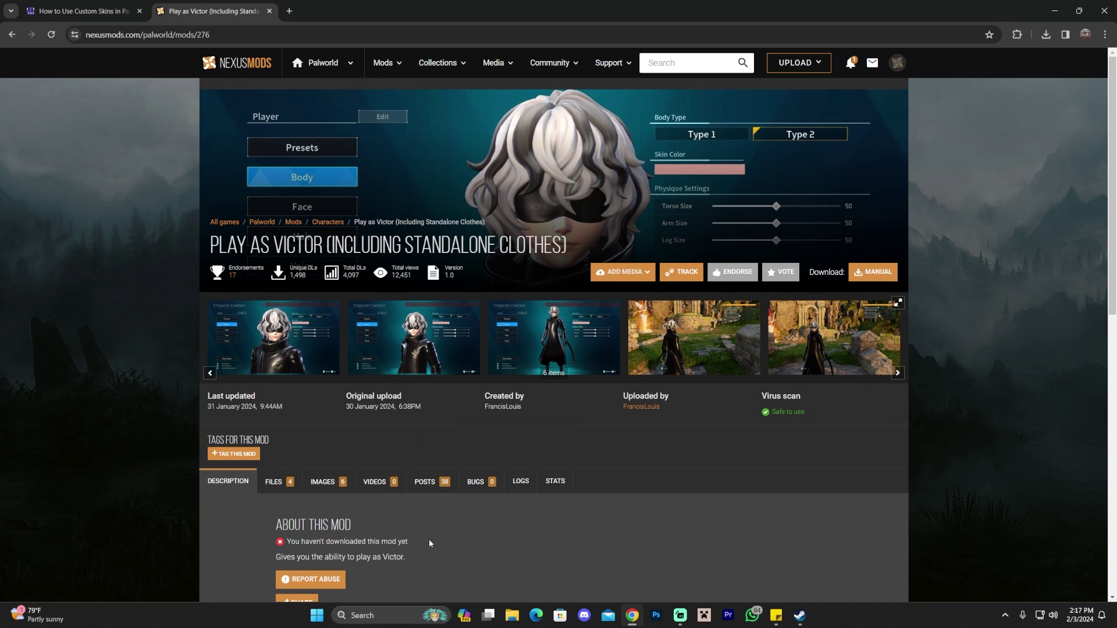
# - Look over the Play as Victor mod page, including its images, file tabs and description
pyautogui.scroll(-4, 661, 442)
pyautogui.scroll(-4, 814, 384)
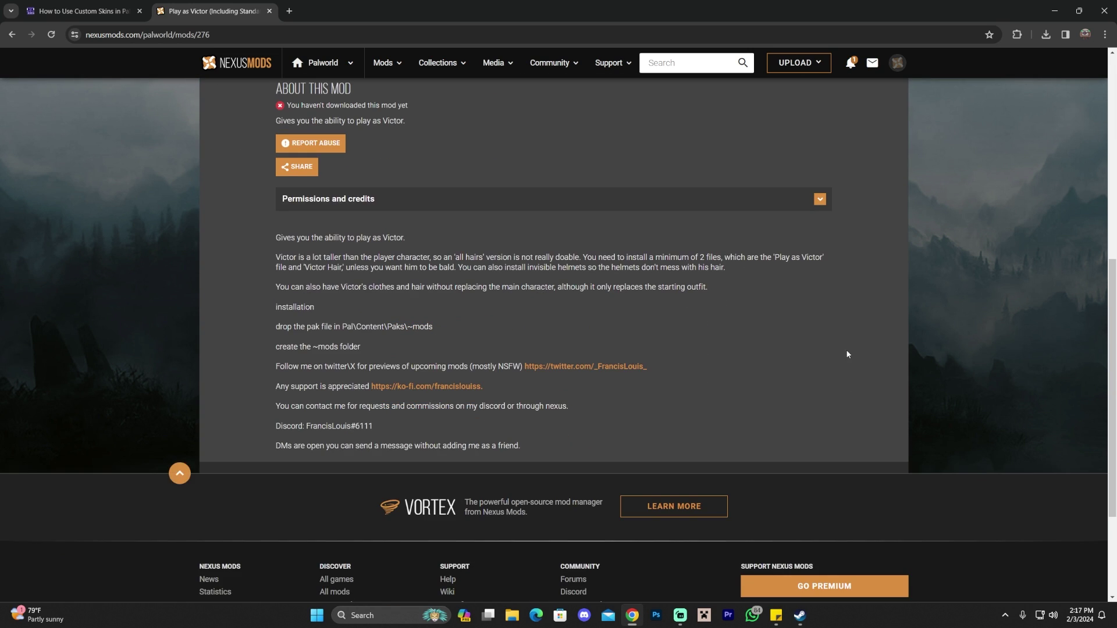
pyautogui.scroll(8, 847, 354)
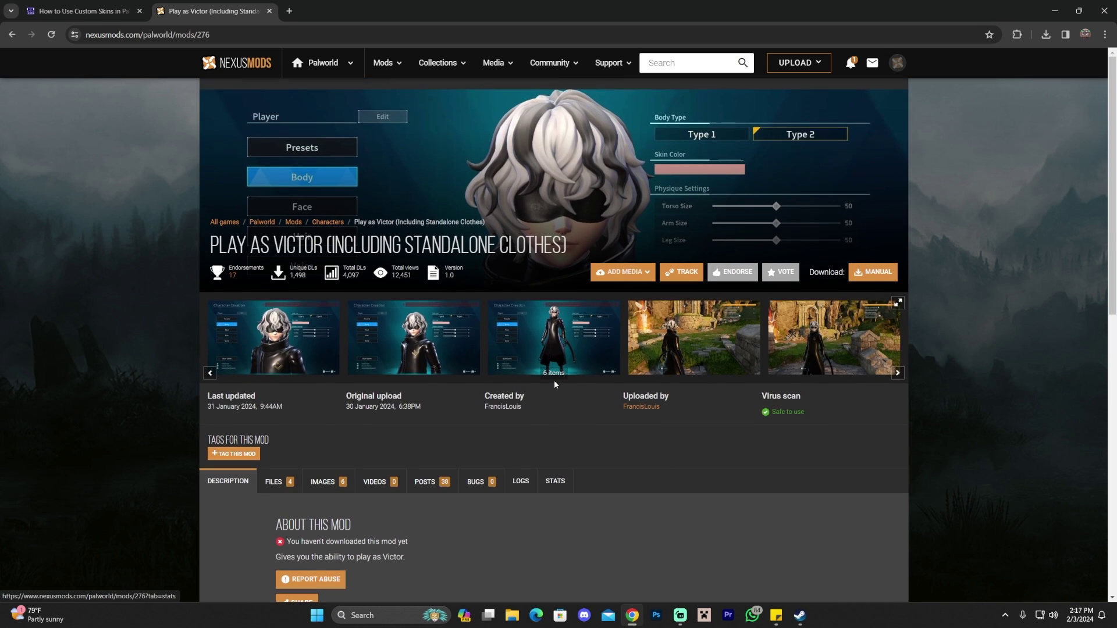
pyautogui.scroll(-8, 539, 324)
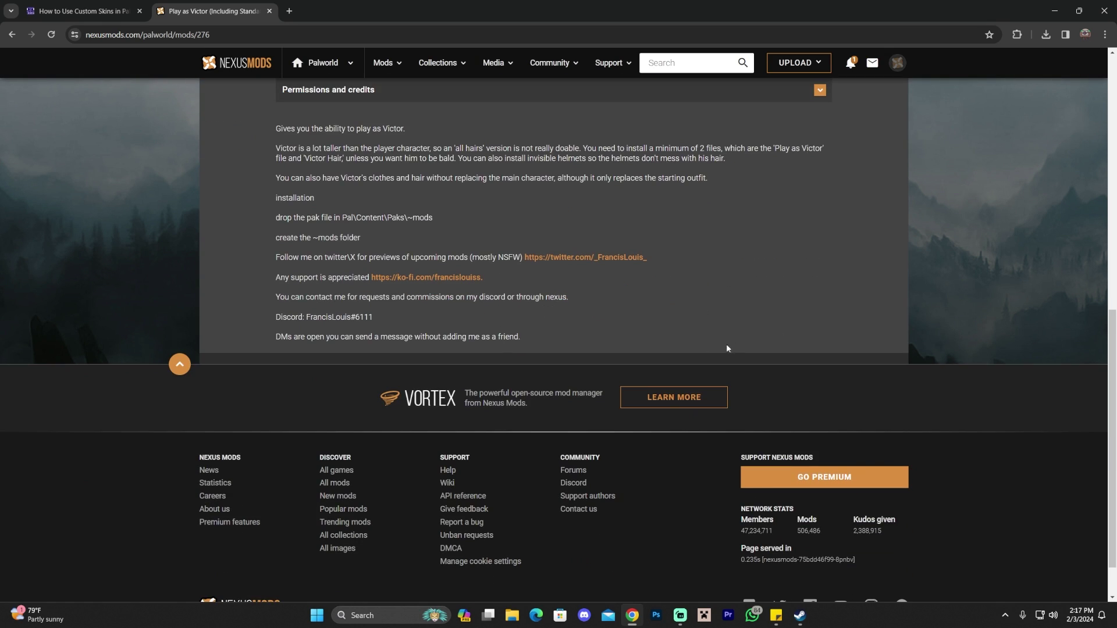
pyautogui.scroll(3, 549, 384)
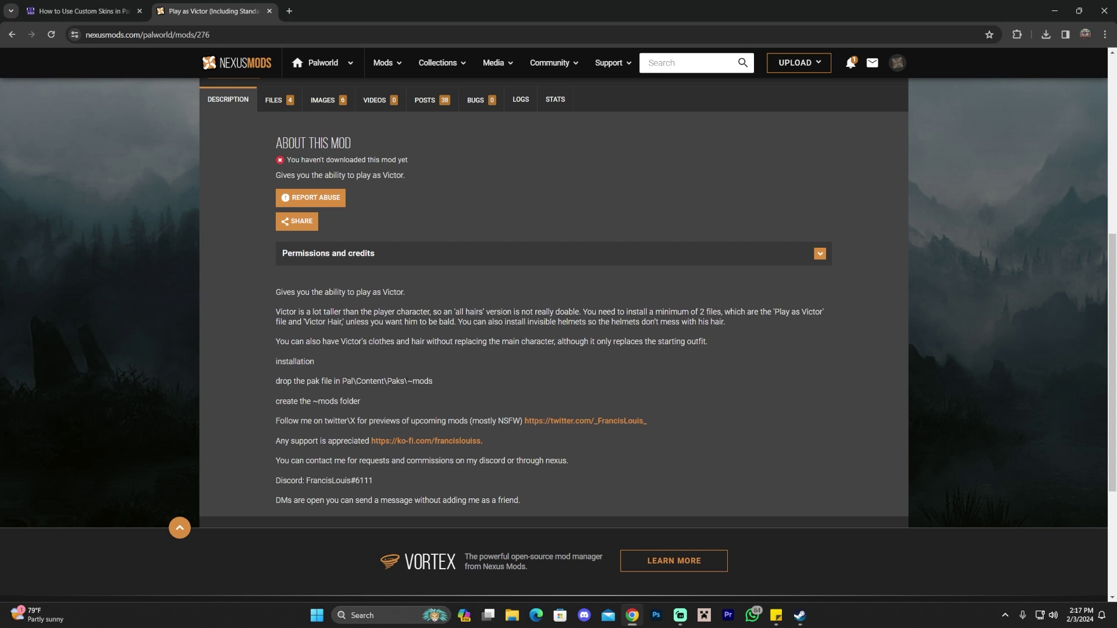
pyautogui.scroll(4, 230, 394)
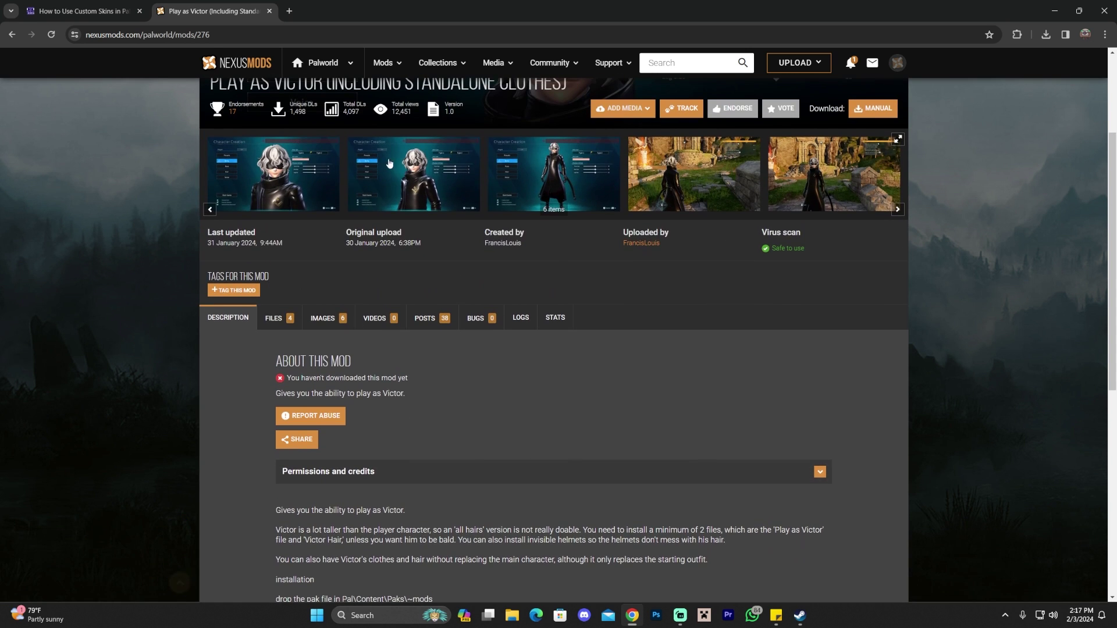
pyautogui.scroll(-5, 386, 376)
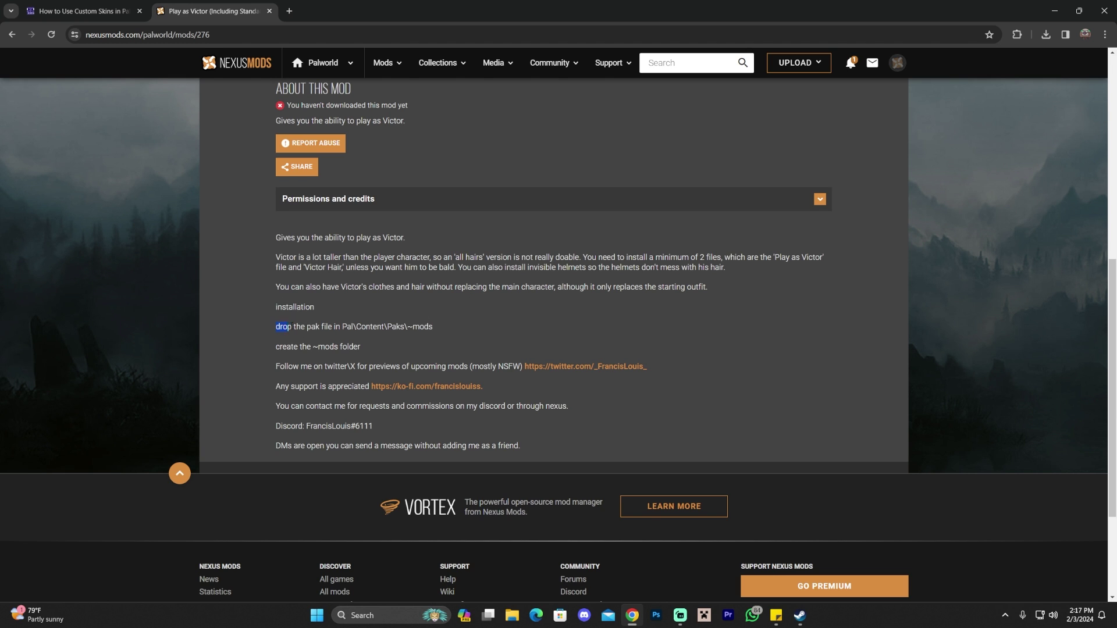
# - Read the mod's installation instructions, highlighting the pak file and the Pal\Content\Paks\~mods destination path
pyautogui.moveTo(322, 326); pyautogui.dragTo(340, 327)
pyautogui.doubleClick(314, 327)
pyautogui.click(330, 330)
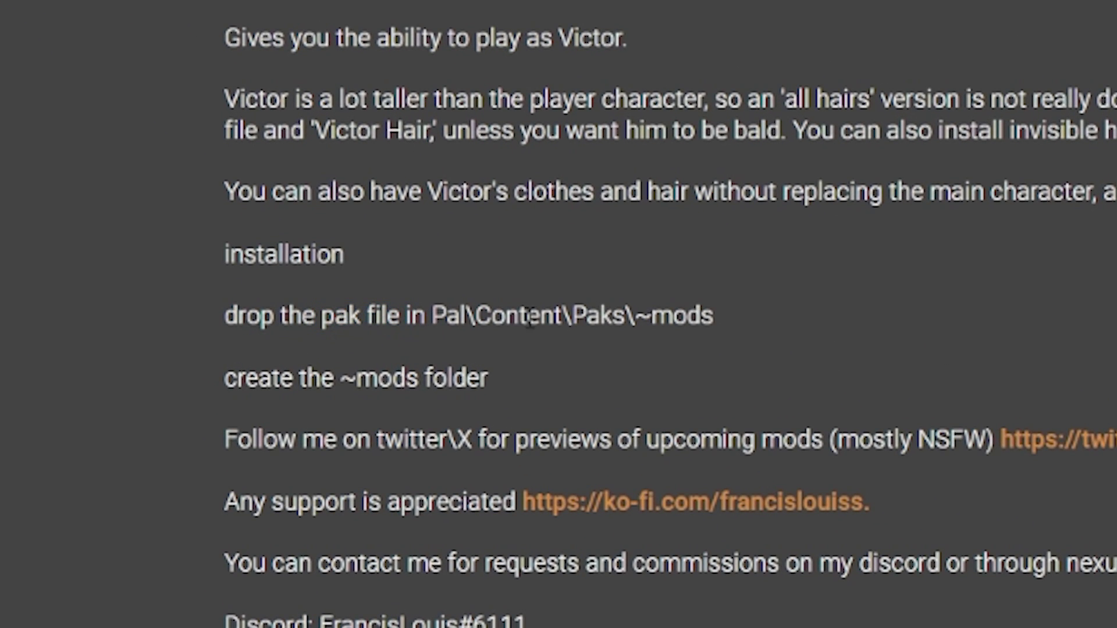
pyautogui.moveTo(474, 317); pyautogui.dragTo(642, 317)
pyautogui.moveTo(717, 320); pyautogui.dragTo(643, 319)
pyautogui.click(678, 306)
pyautogui.click(647, 314)
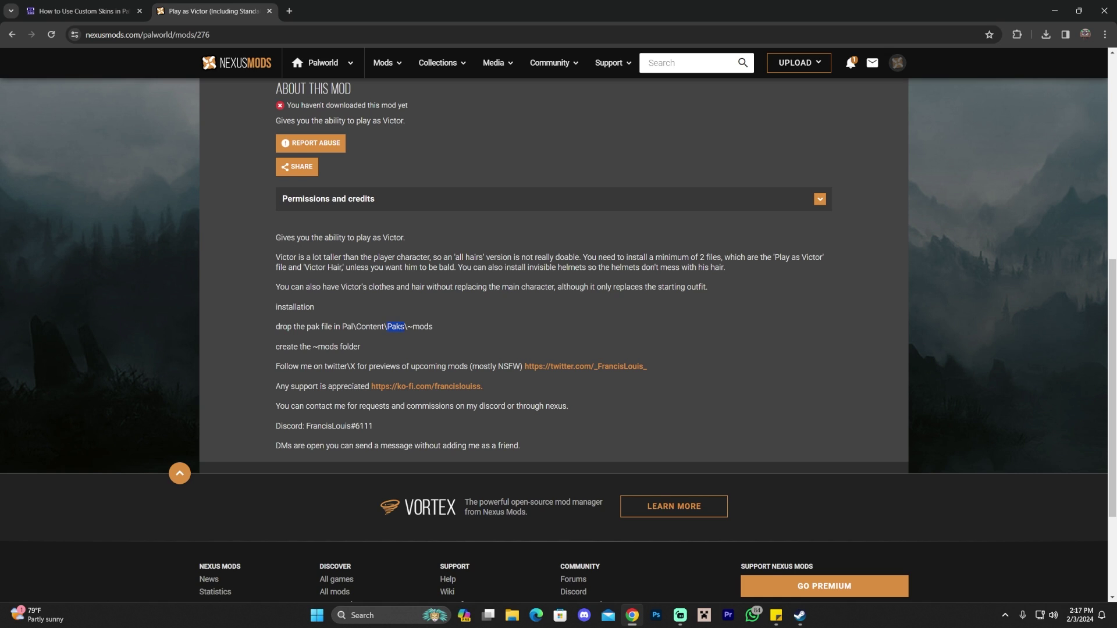
pyautogui.click(416, 326)
pyautogui.scroll(7, 592, 330)
pyautogui.scroll(-9, 553, 303)
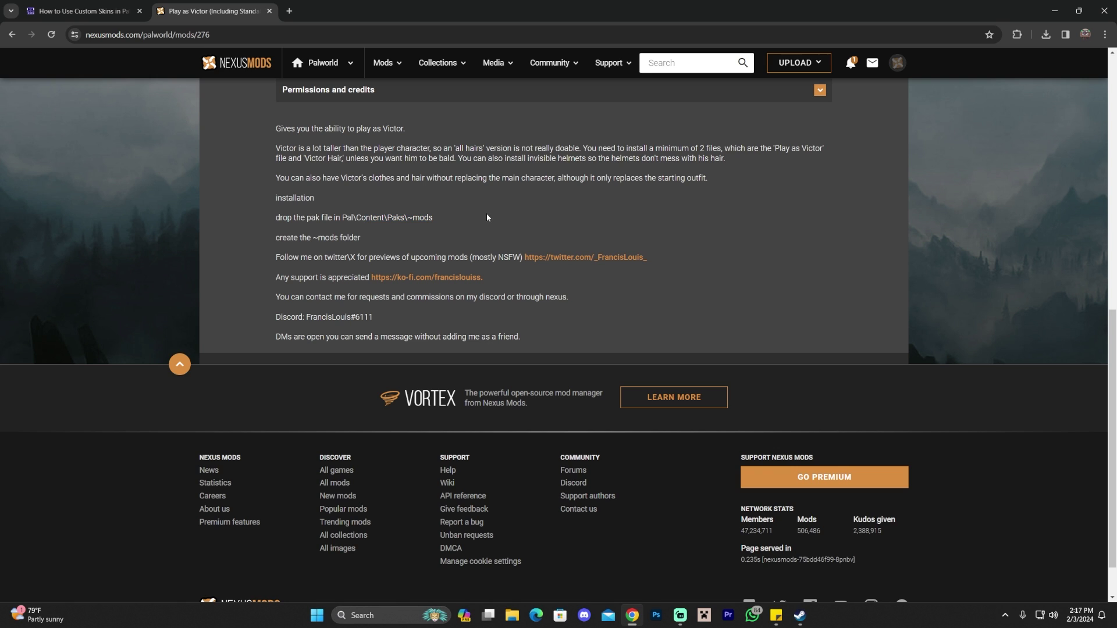
# - Manually download the Play as Victor main file with the free slow download and save the .7z archive in Downloads
pyautogui.scroll(10, 436, 214)
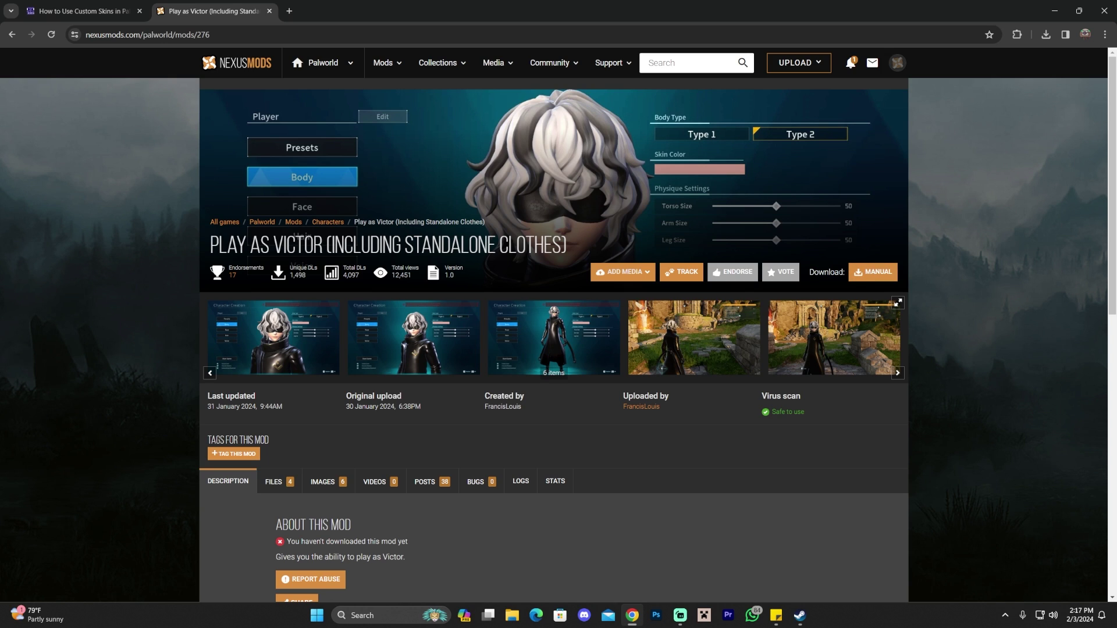
pyautogui.click(878, 271)
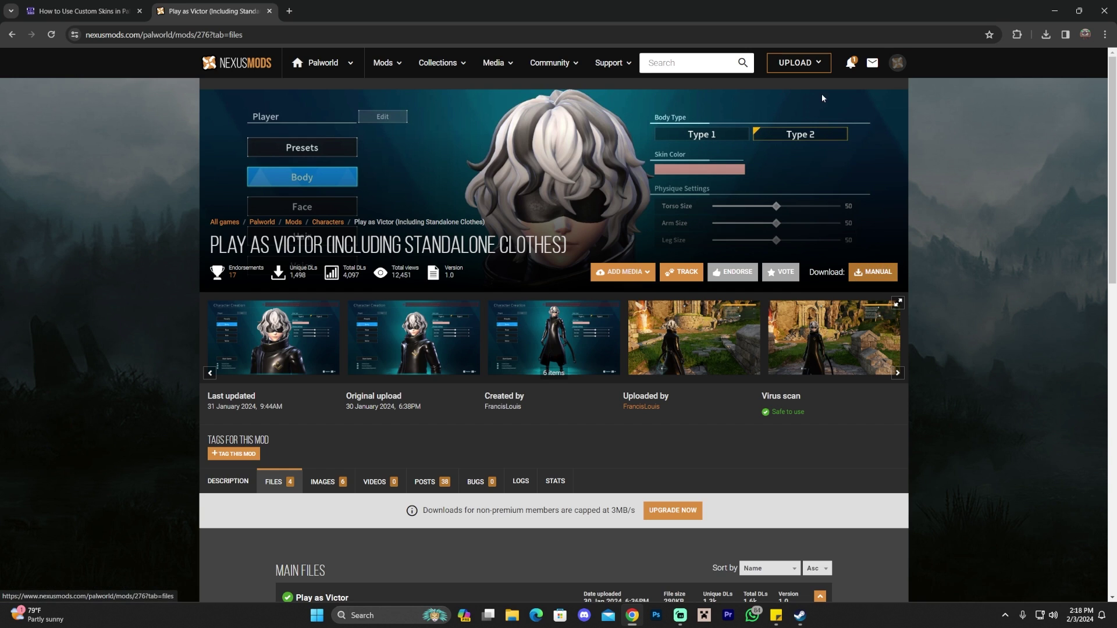
pyautogui.scroll(-5, 927, 347)
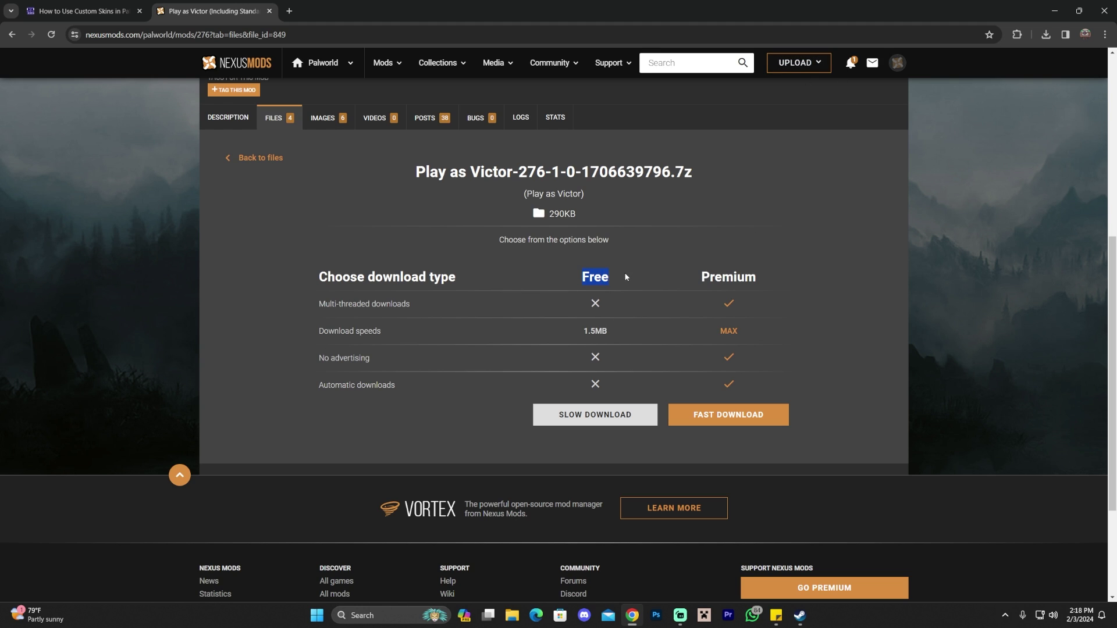
pyautogui.click(617, 416)
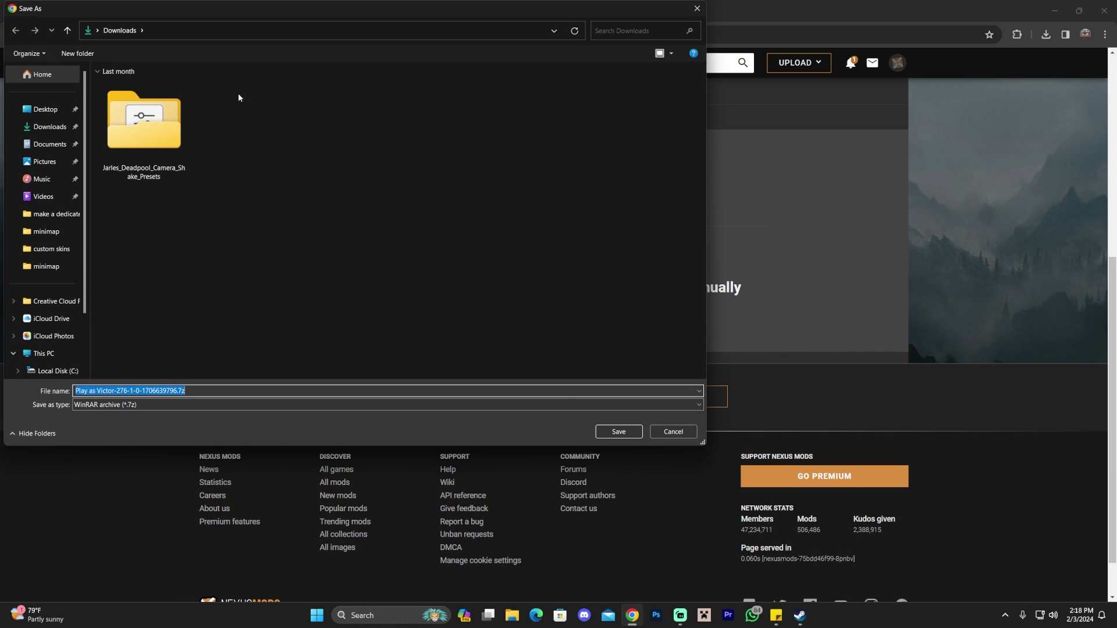
pyautogui.click(619, 431)
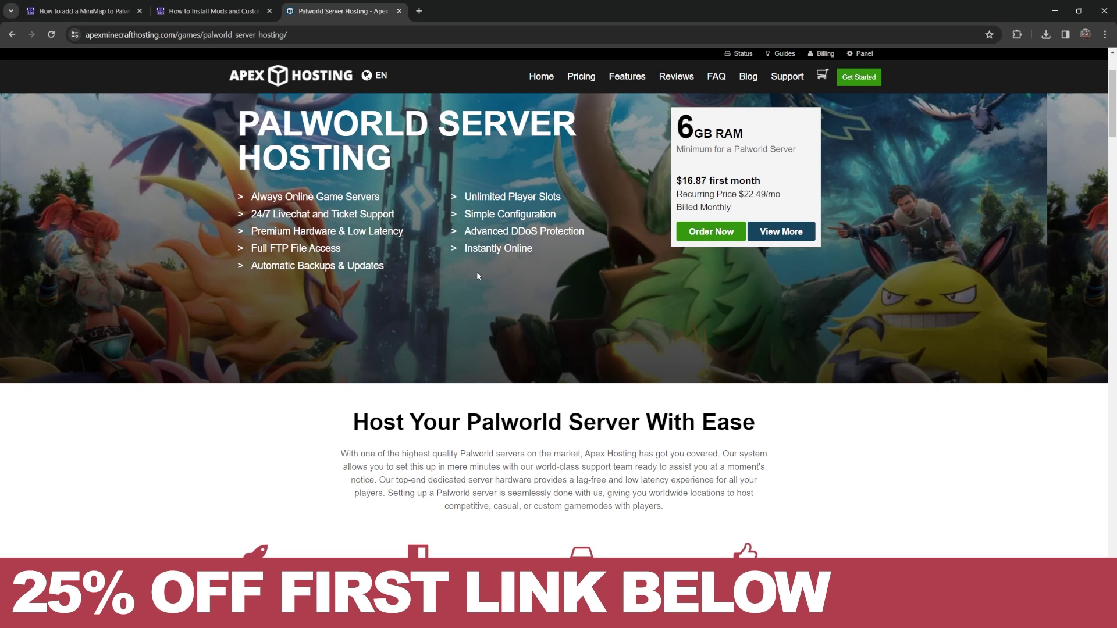
# - Look over the Apex Hosting Palworld server page, examining its feature list and the 6 GB RAM plan
pyautogui.scroll(-2, 479, 273)
pyautogui.scroll(4, 480, 269)
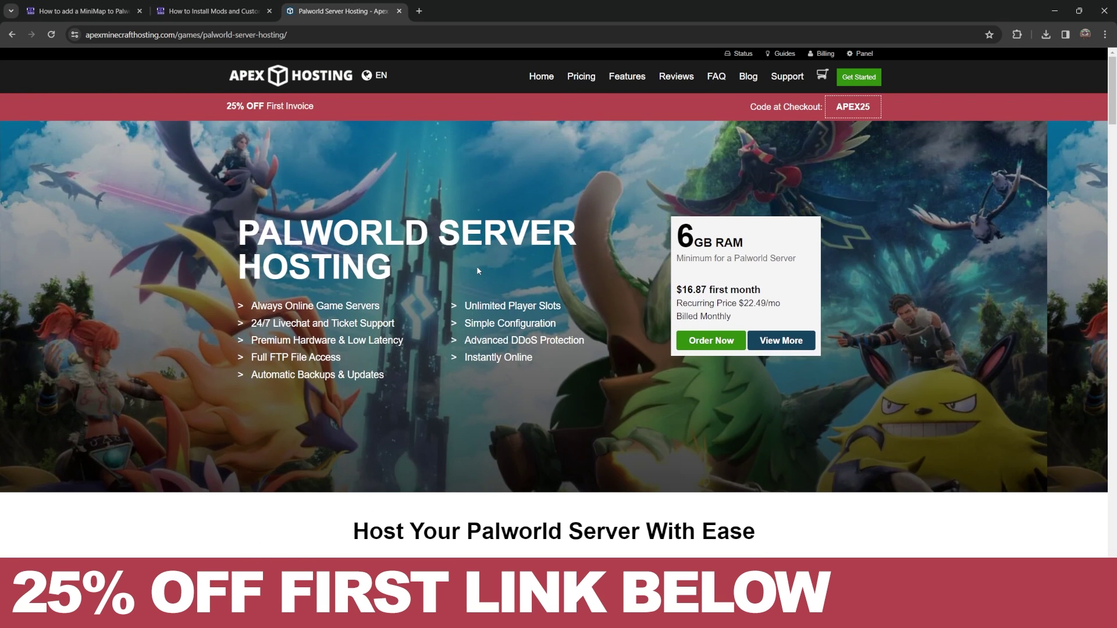
pyautogui.scroll(-2, 480, 279)
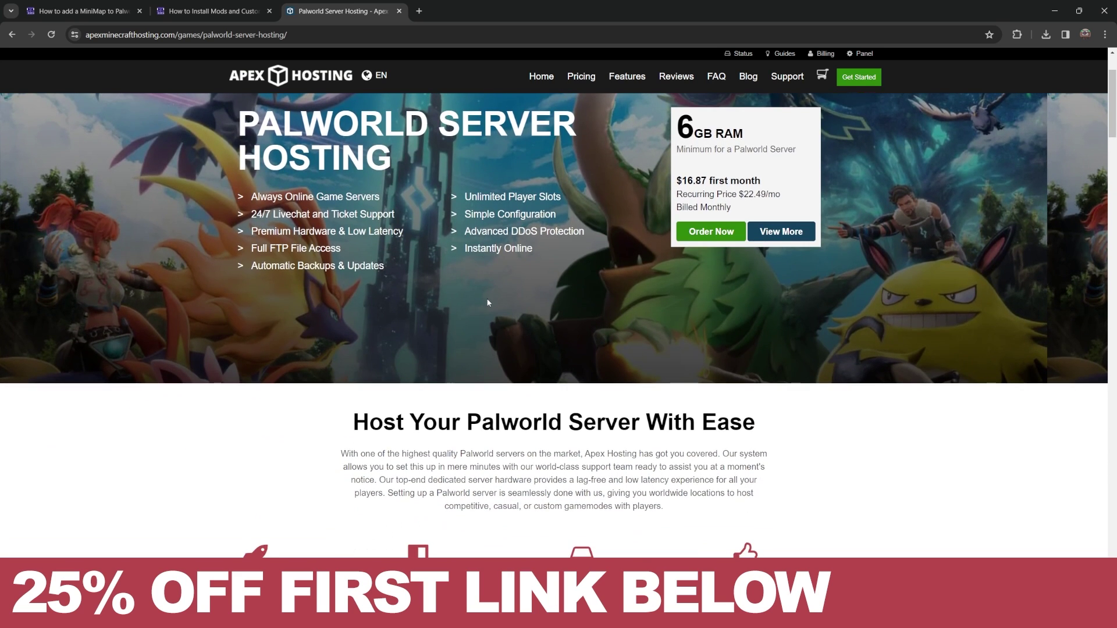
pyautogui.scroll(2, 488, 303)
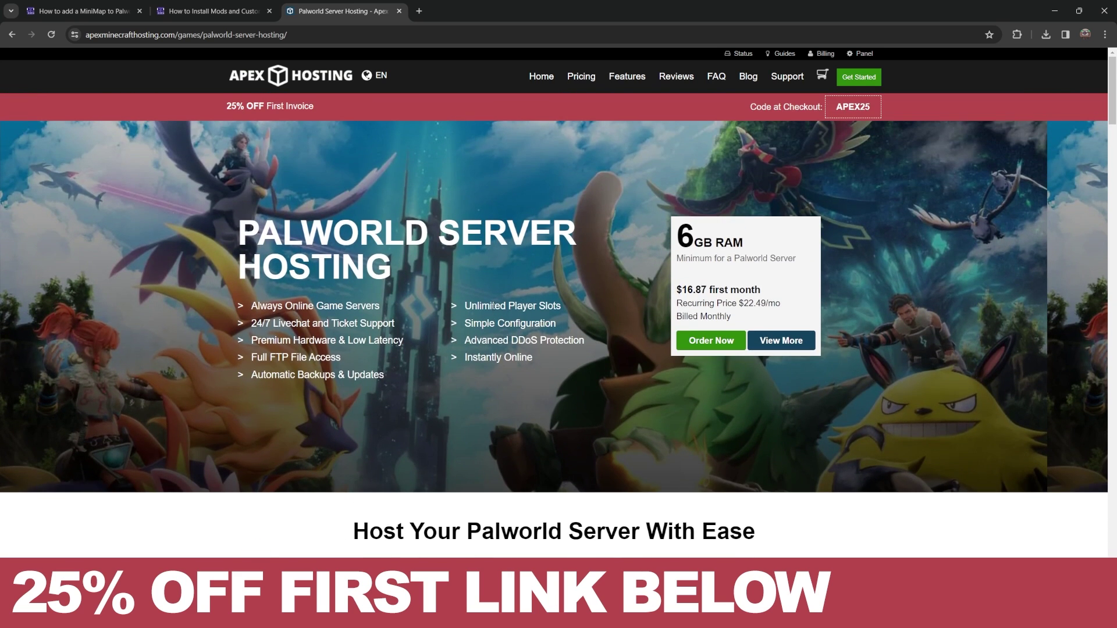
pyautogui.scroll(-1, 491, 299)
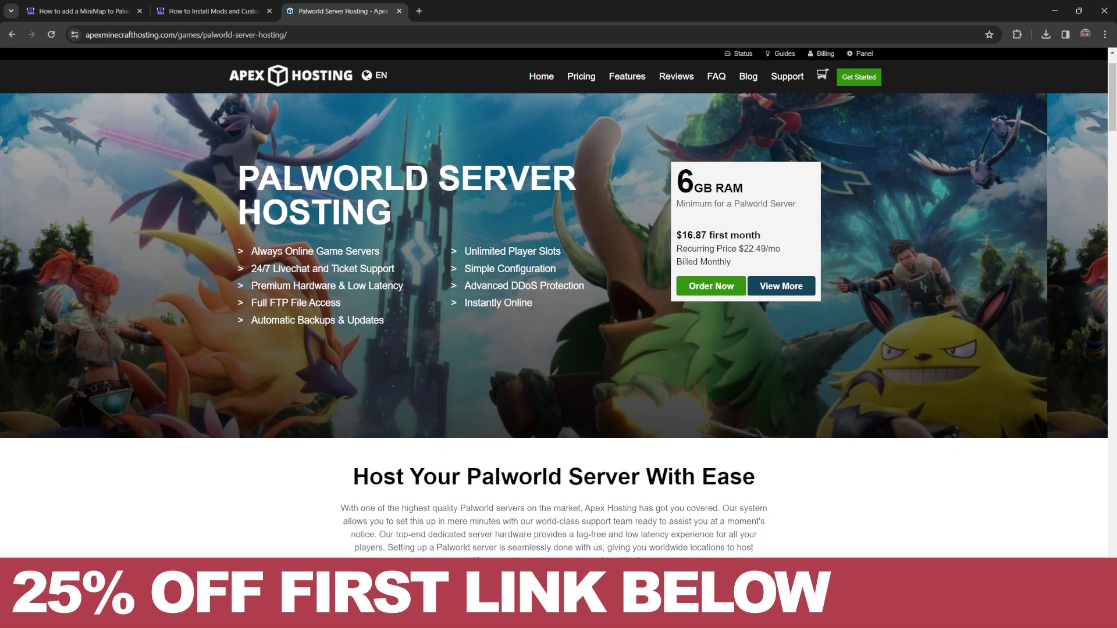
pyautogui.moveTo(250, 249); pyautogui.dragTo(464, 303)
pyautogui.click(517, 301)
pyautogui.click(521, 305)
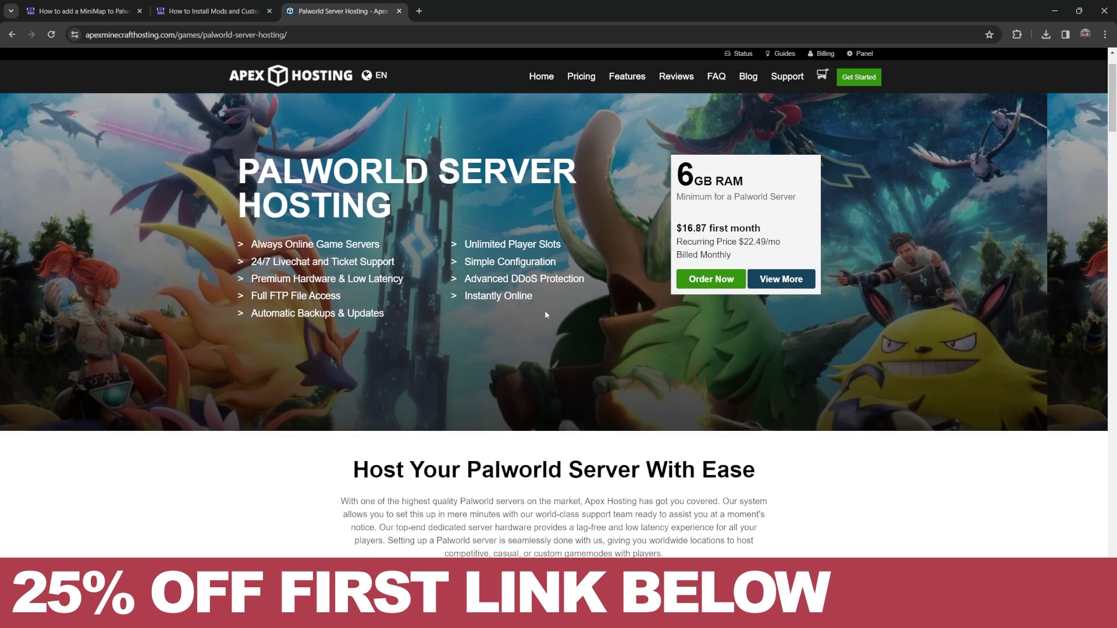
pyautogui.scroll(-3, 544, 309)
pyautogui.scroll(5, 519, 300)
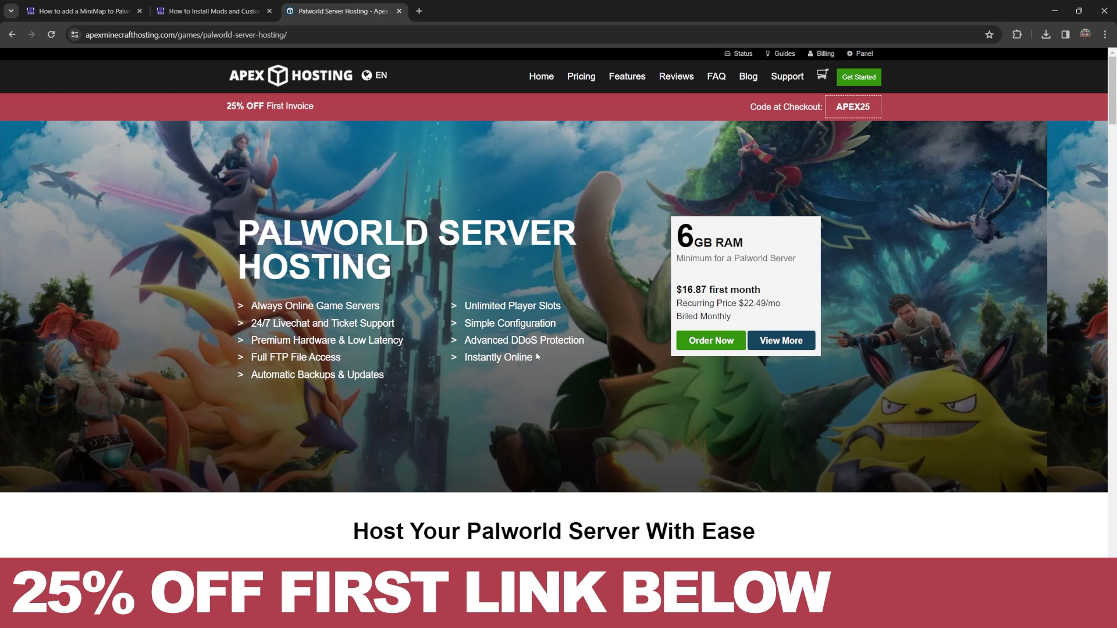
pyautogui.scroll(-2, 533, 349)
pyautogui.scroll(3, 540, 352)
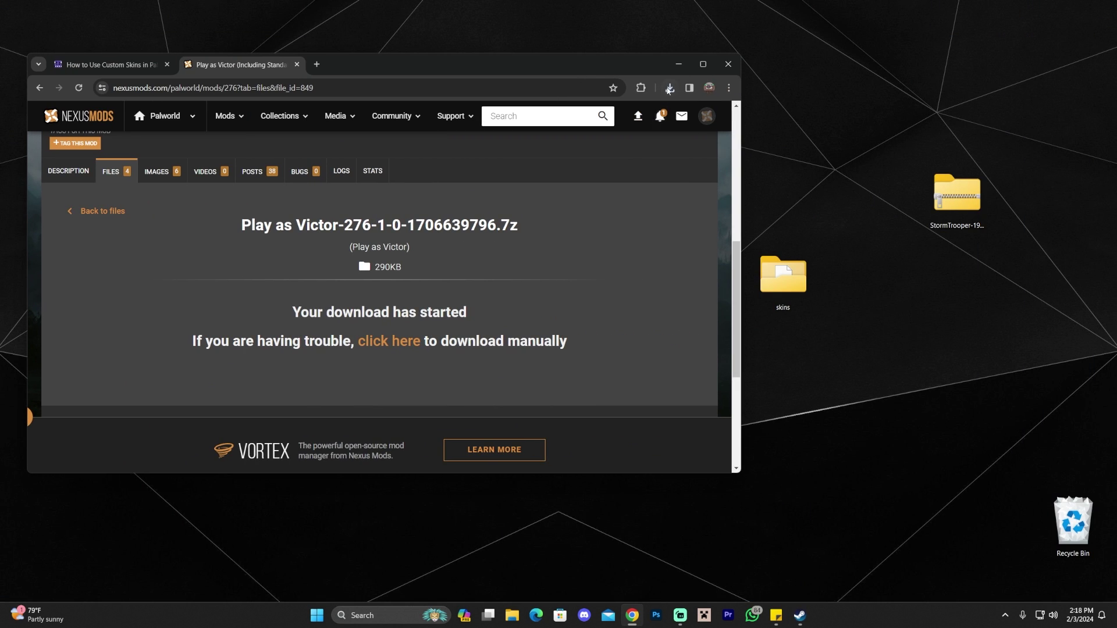
# - Rearrange the skins folder on the desktop and place the downloaded Play as Victor archive there from the browser's recent downloads
pyautogui.click(668, 91)
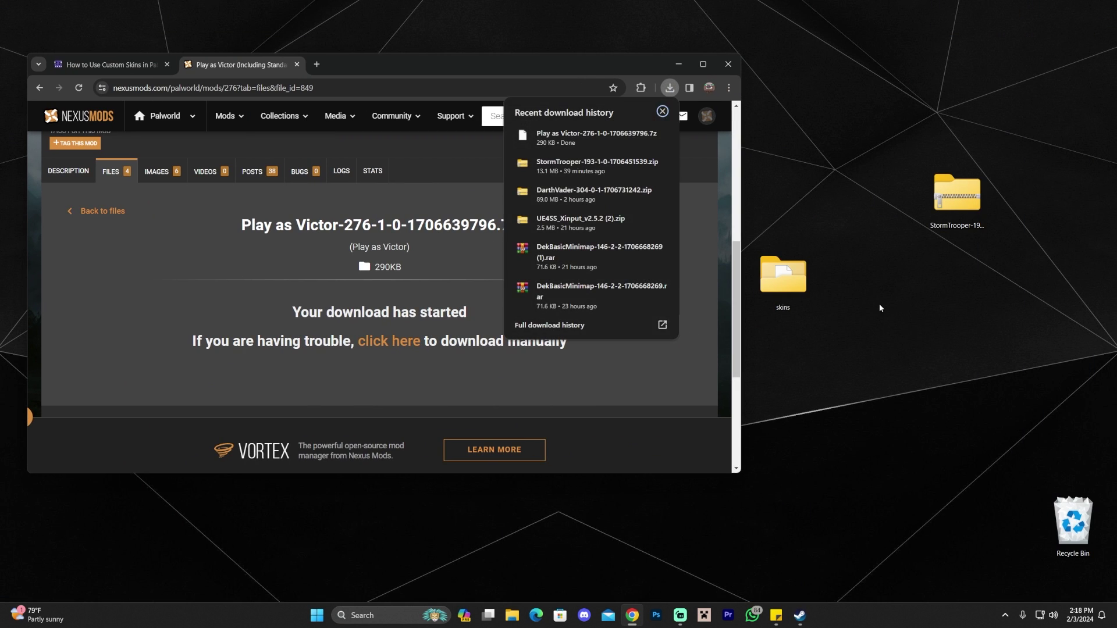
pyautogui.moveTo(1013, 154); pyautogui.dragTo(773, 297)
pyautogui.moveTo(787, 291); pyautogui.dragTo(902, 127)
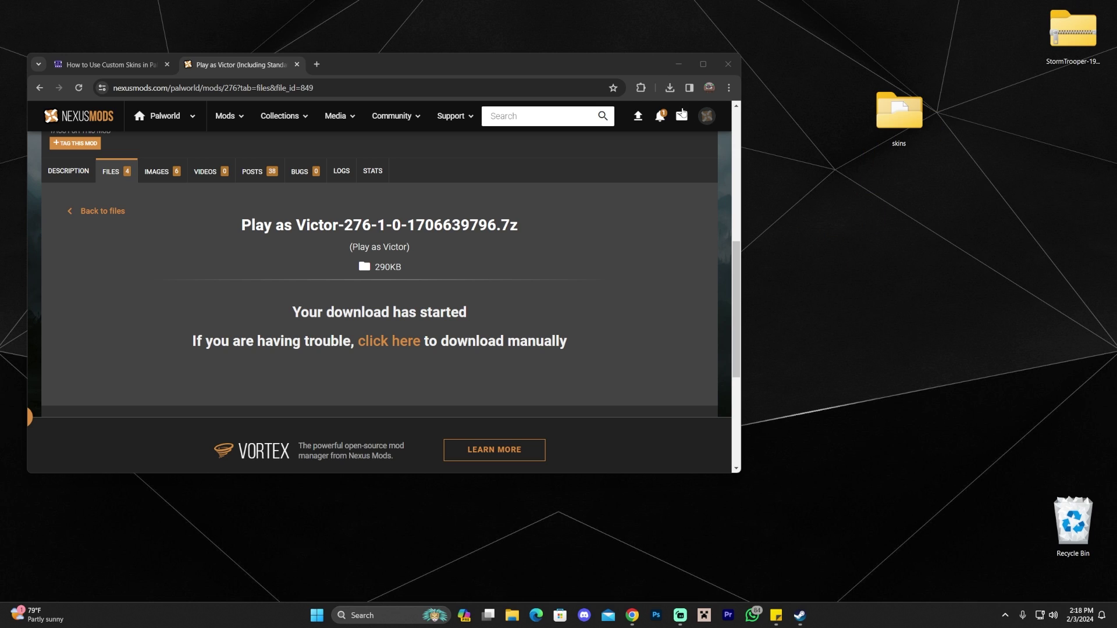
pyautogui.click(670, 88)
pyautogui.moveTo(551, 144); pyautogui.dragTo(969, 198)
pyautogui.click(663, 111)
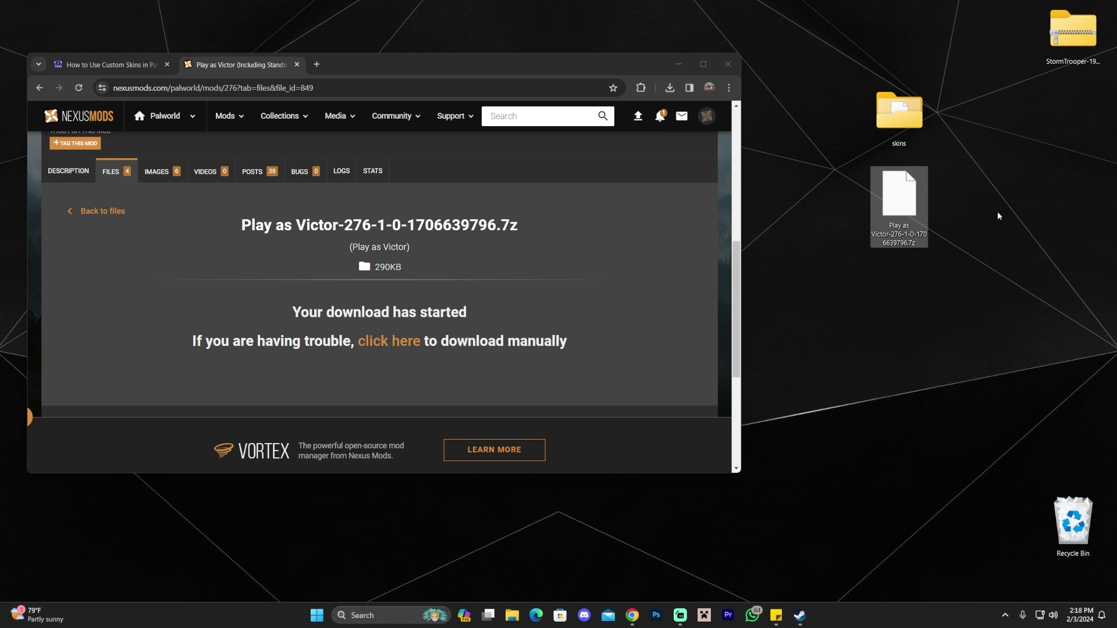
# - Open the Play as Victor .7z archive from the desktop in WinRAR
pyautogui.rightClick(905, 206)
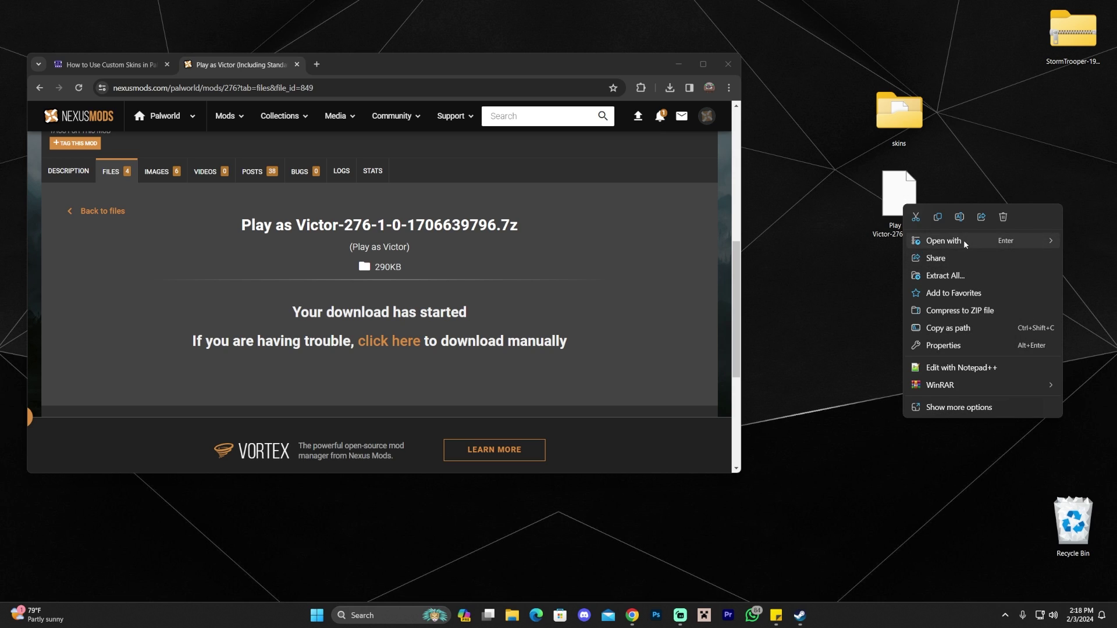
pyautogui.moveTo(965, 241)
pyautogui.click(831, 259)
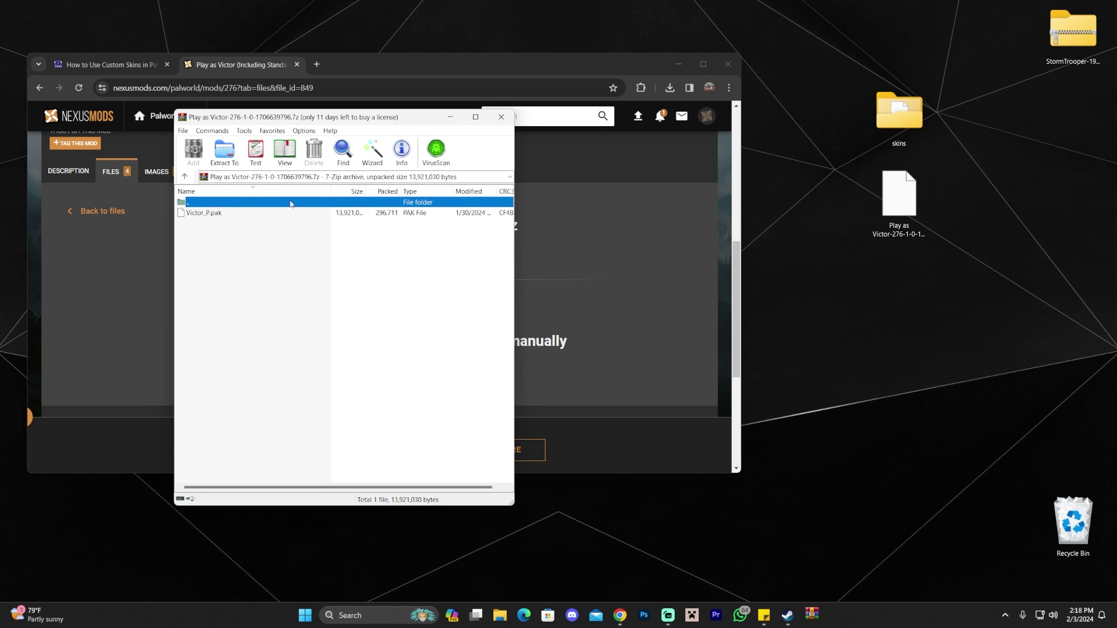
pyautogui.moveTo(342, 121); pyautogui.dragTo(476, 180)
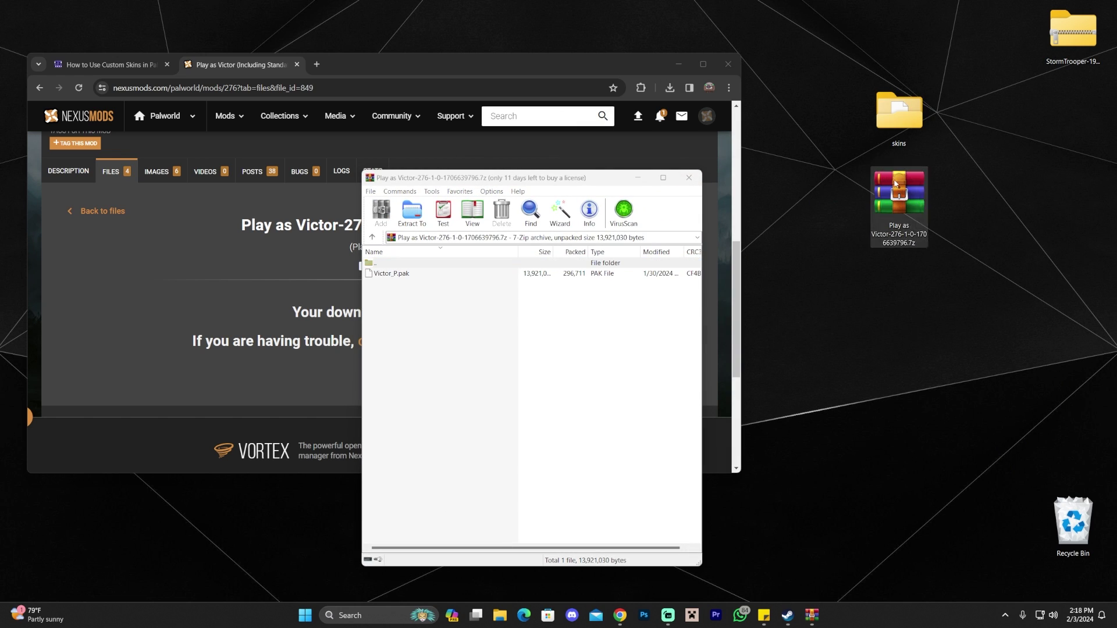
# - Minimize the browser, set the archive window aside on the desktop and select Victor_P.pak in it
pyautogui.moveTo(571, 177); pyautogui.dragTo(973, 82)
pyautogui.click(678, 64)
pyautogui.moveTo(890, 88); pyautogui.dragTo(847, 71)
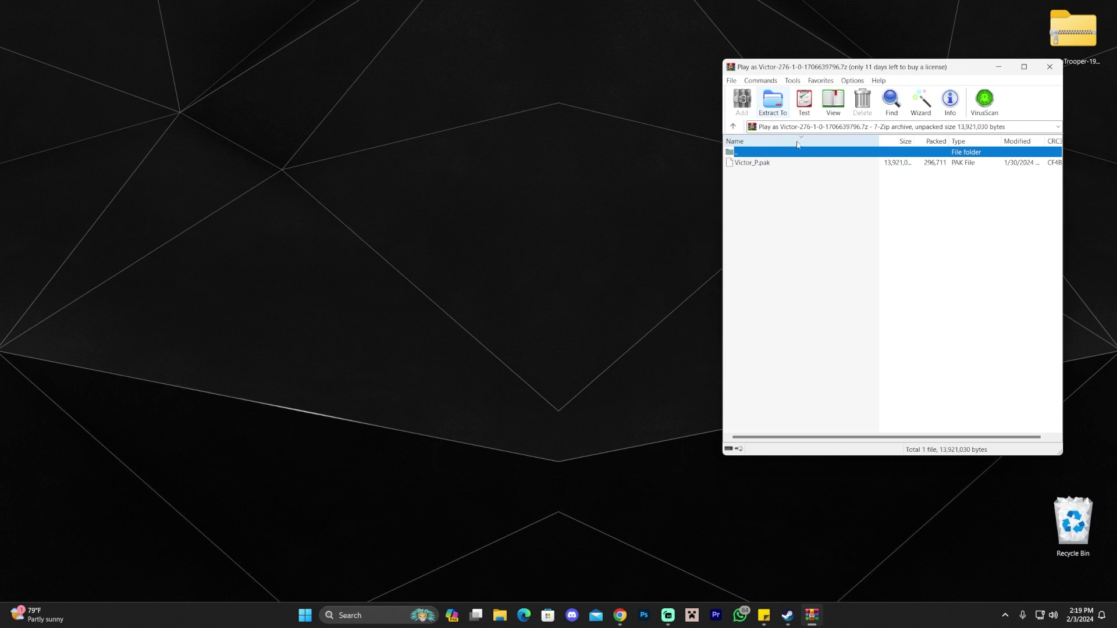
pyautogui.click(774, 164)
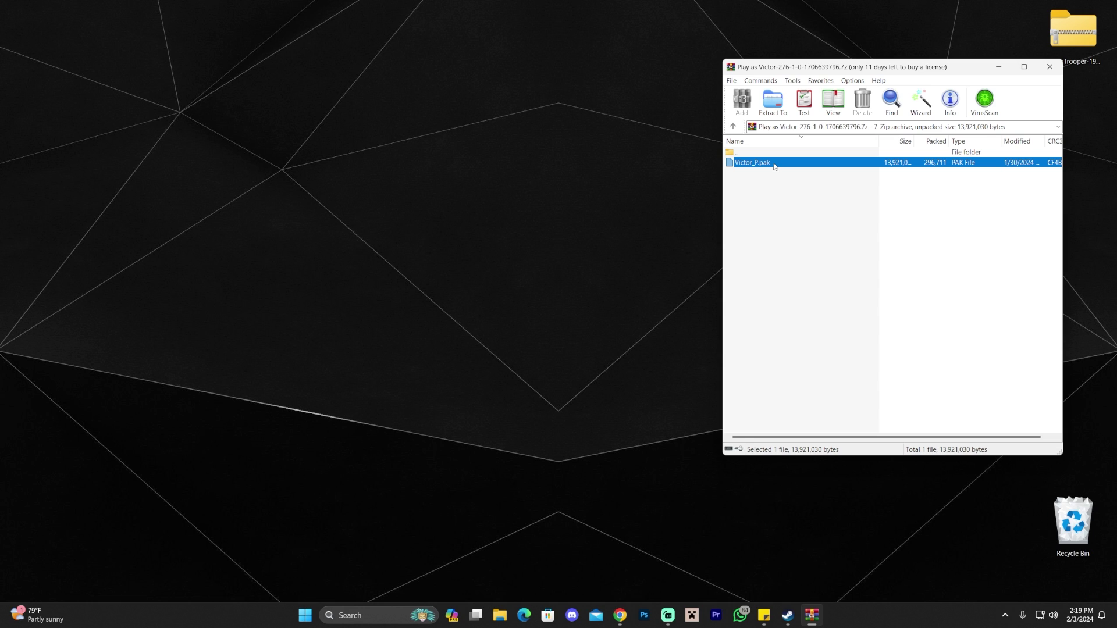
# - Switch to Steam, stop the running Palworld game and open its local files folder beside the archive window
pyautogui.click(788, 615)
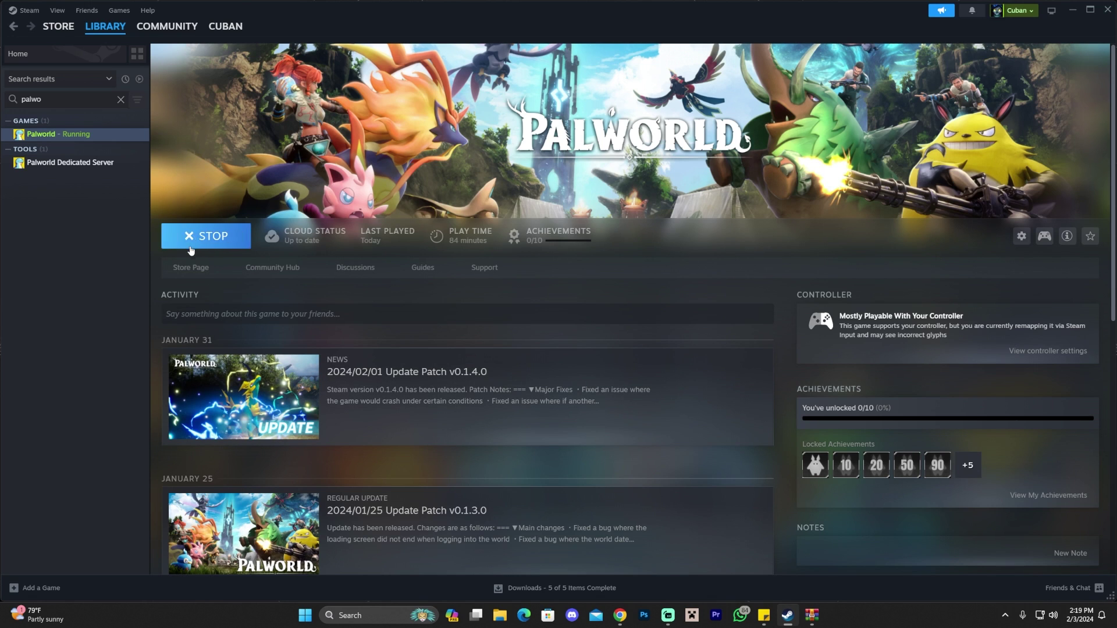
pyautogui.click(200, 236)
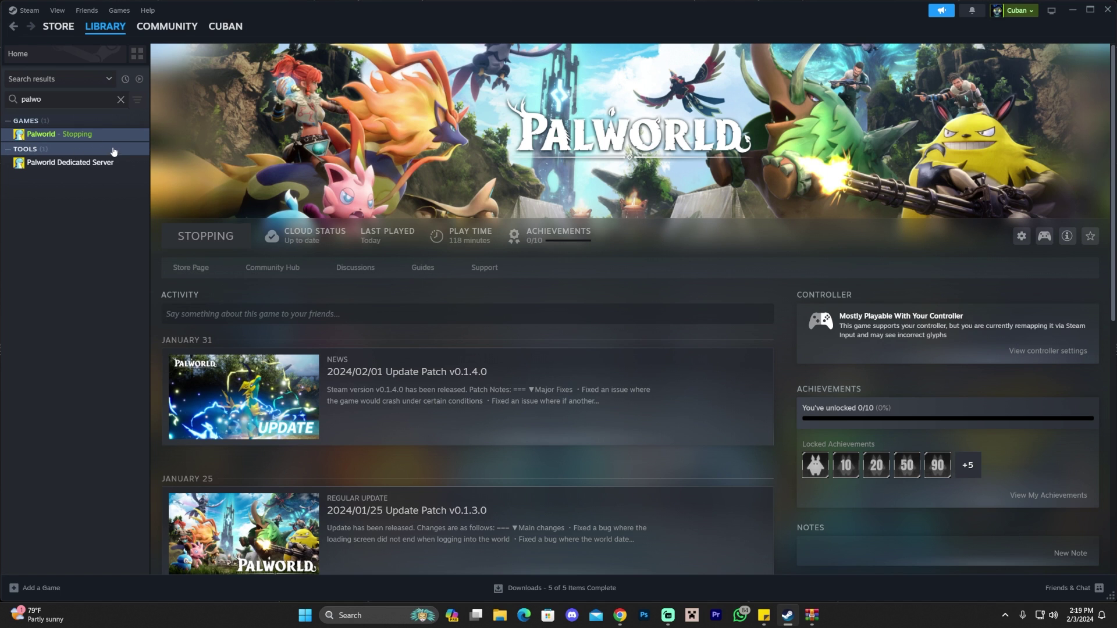
pyautogui.rightClick(51, 136)
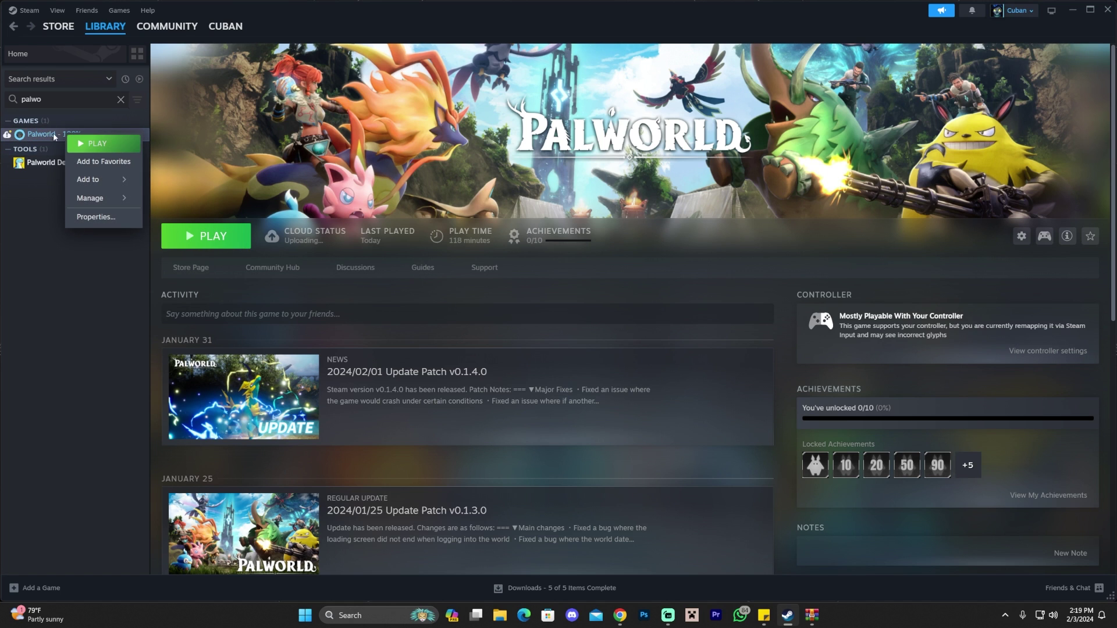
pyautogui.moveTo(120, 200)
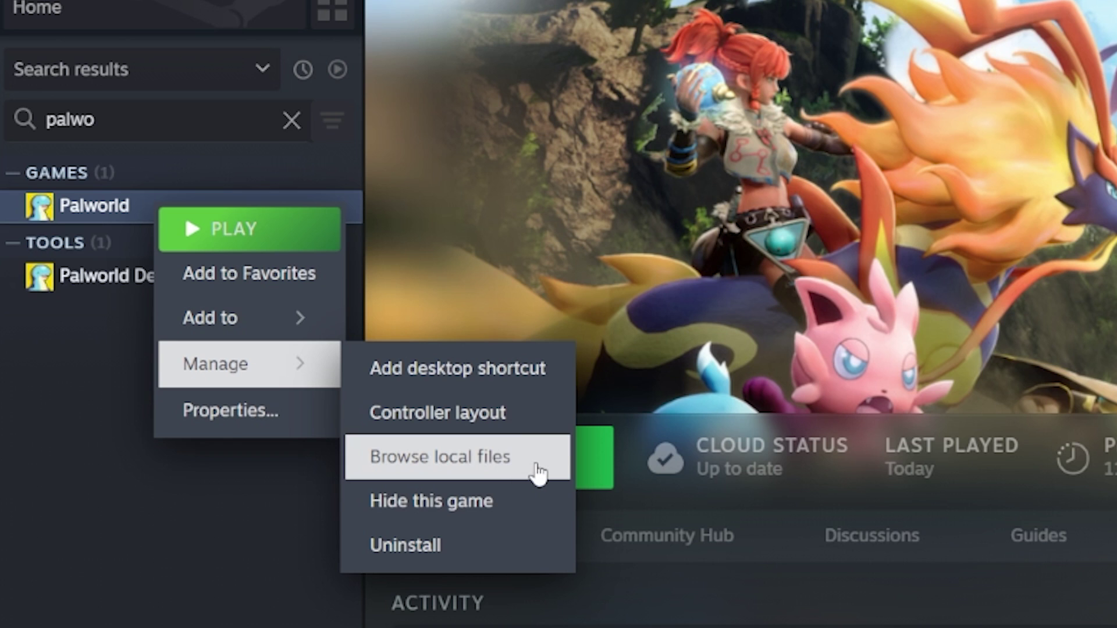
pyautogui.click(536, 472)
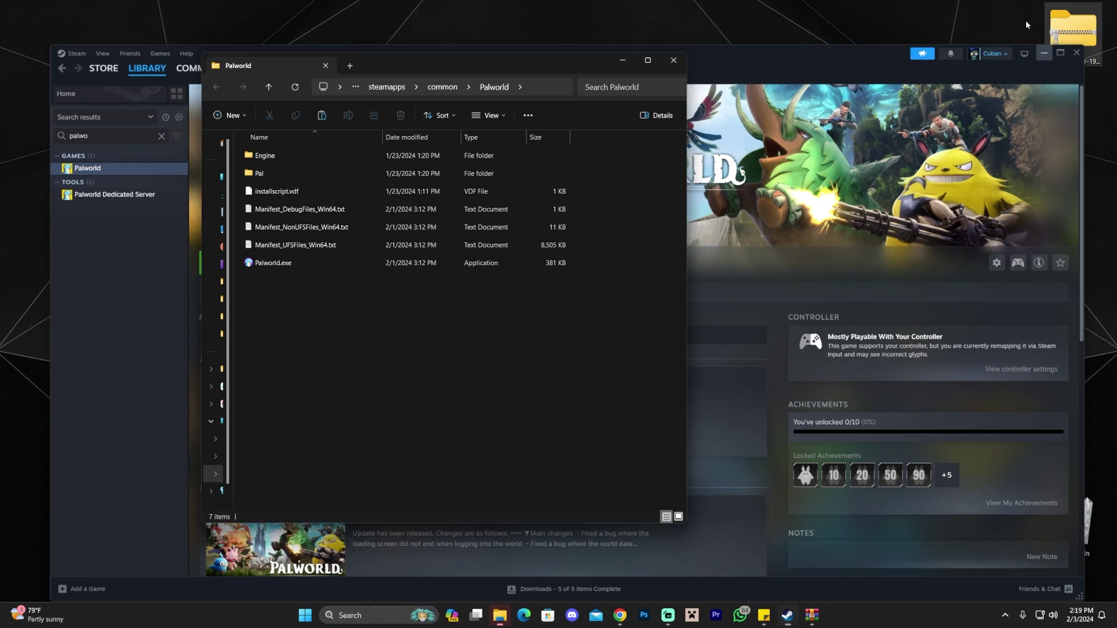
pyautogui.click(1044, 53)
pyautogui.moveTo(570, 63); pyautogui.dragTo(552, 57)
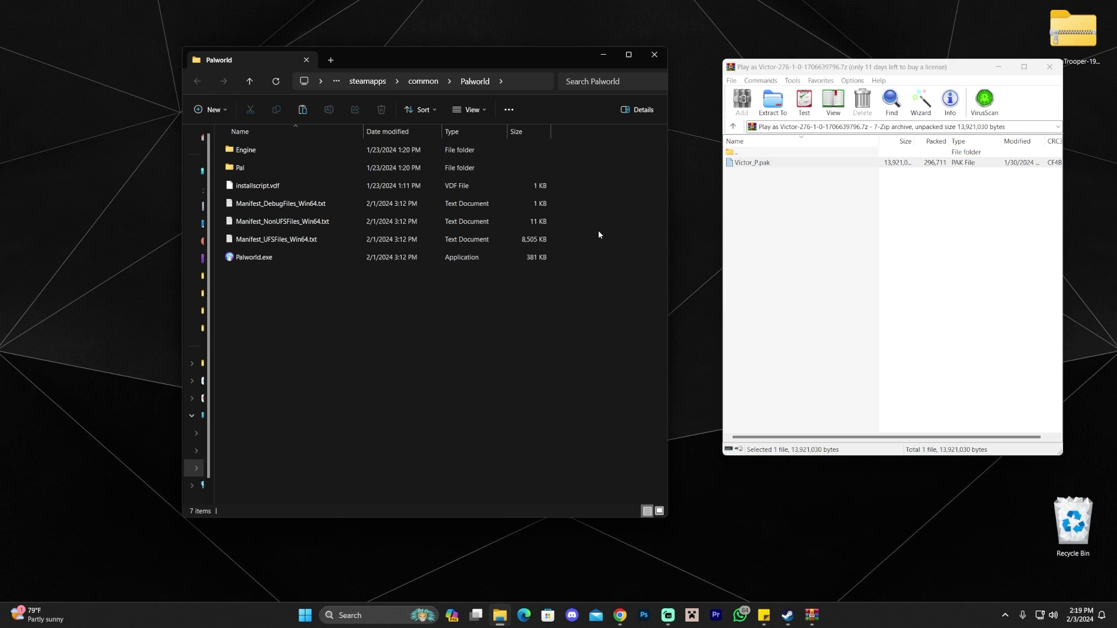
# - Reposition the Palworld folder window clear of the archive window and go into Pal\Content\Paks\~mods
pyautogui.moveTo(670, 175); pyautogui.dragTo(691, 175)
pyautogui.moveTo(580, 61); pyautogui.dragTo(570, 43)
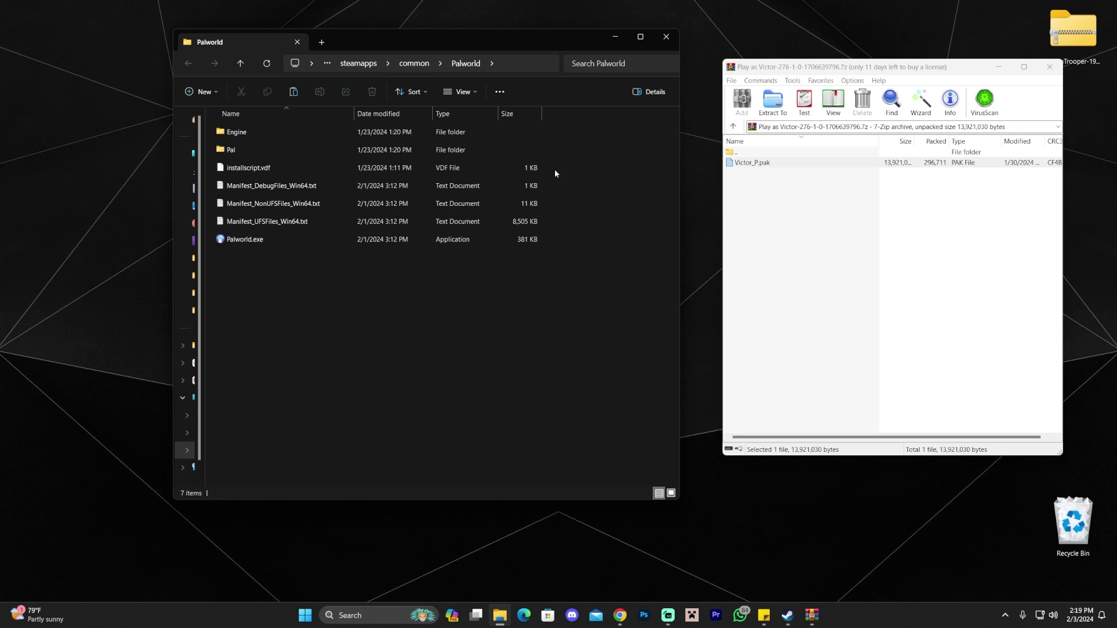
pyautogui.doubleClick(262, 152)
pyautogui.click(265, 151)
pyautogui.doubleClick(265, 153)
pyautogui.doubleClick(295, 155)
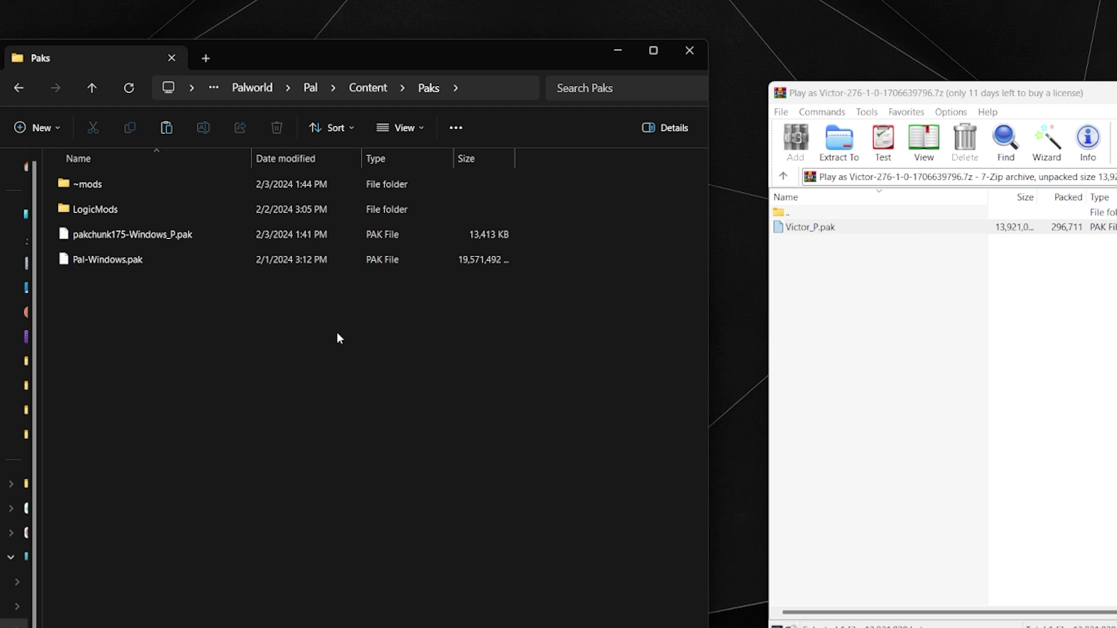
pyautogui.moveTo(305, 214); pyautogui.dragTo(386, 329)
pyautogui.click(163, 182)
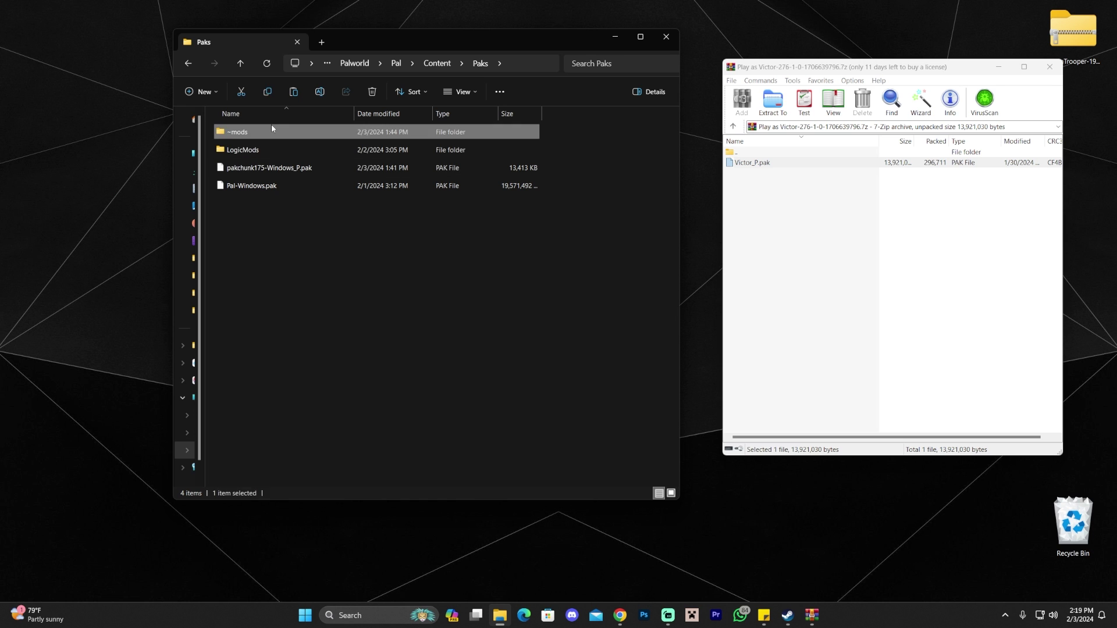
pyautogui.doubleClick(135, 183)
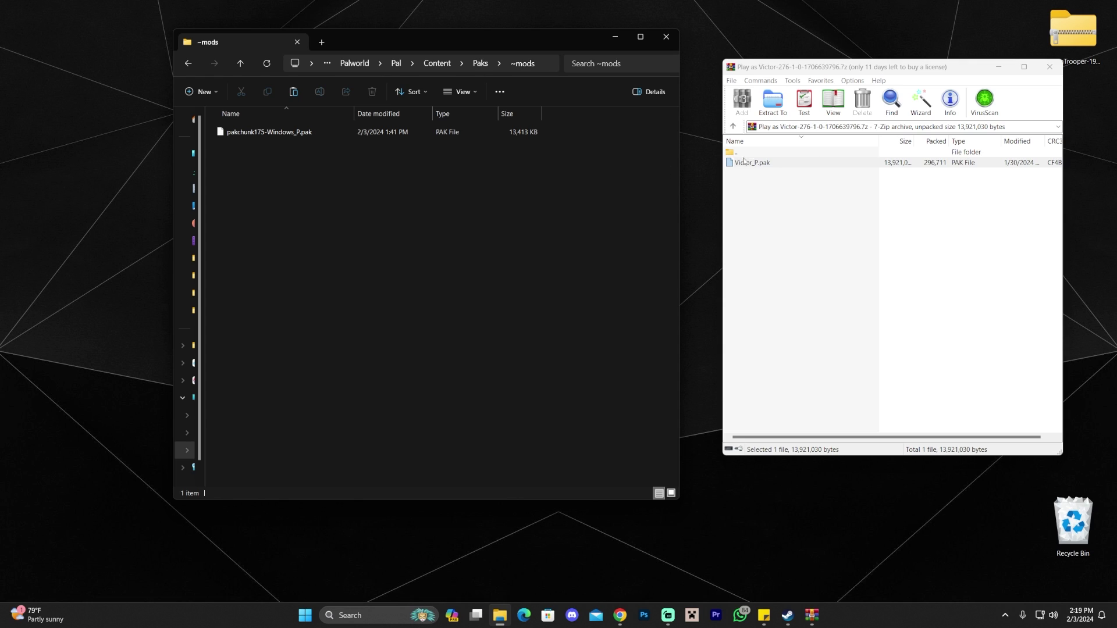
# - Delete pakchunk175-Windows_P.pak from the ~mods folder, extract Victor_P.pak from the archive into it, and close the archive window
pyautogui.moveTo(393, 184); pyautogui.dragTo(268, 135)
pyautogui.press('Delete')
pyautogui.click(778, 165)
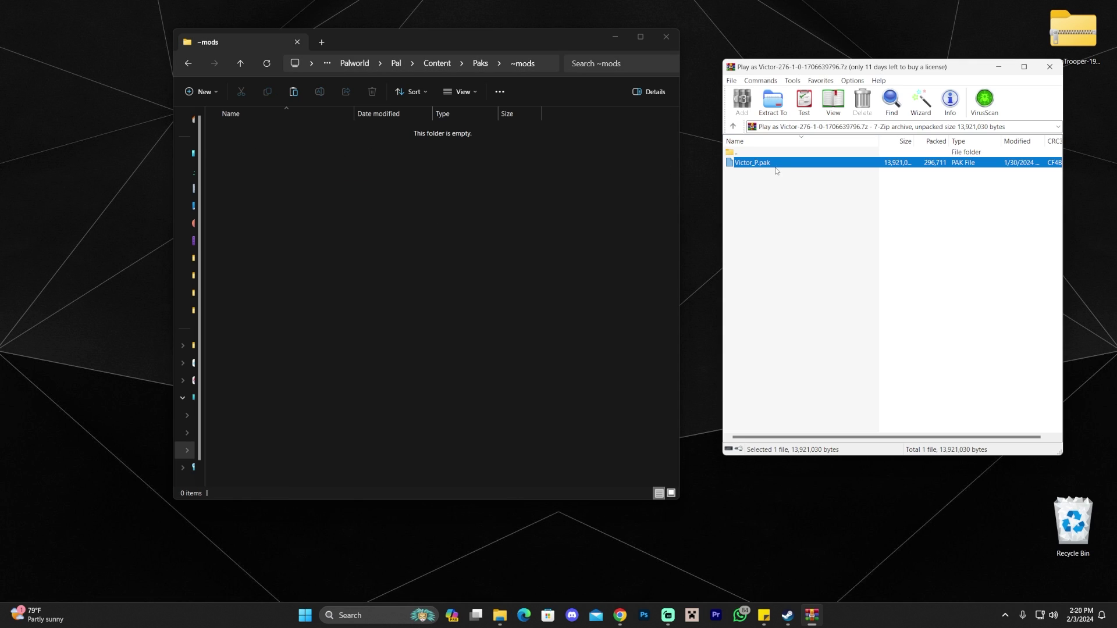
pyautogui.moveTo(381, 178); pyautogui.dragTo(419, 232)
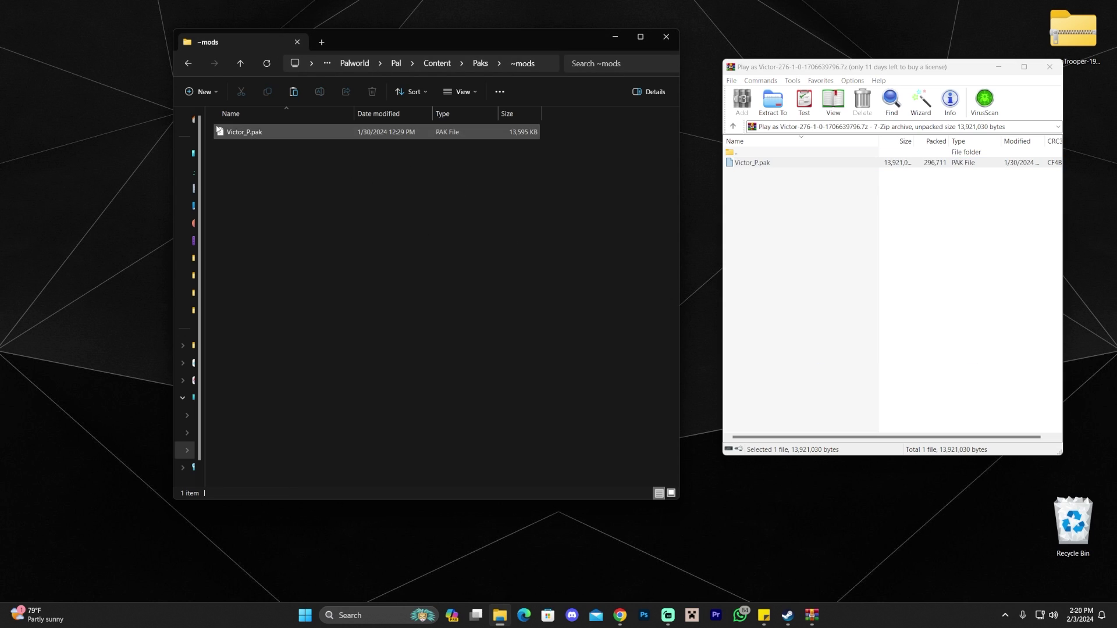
pyautogui.press('Escape')
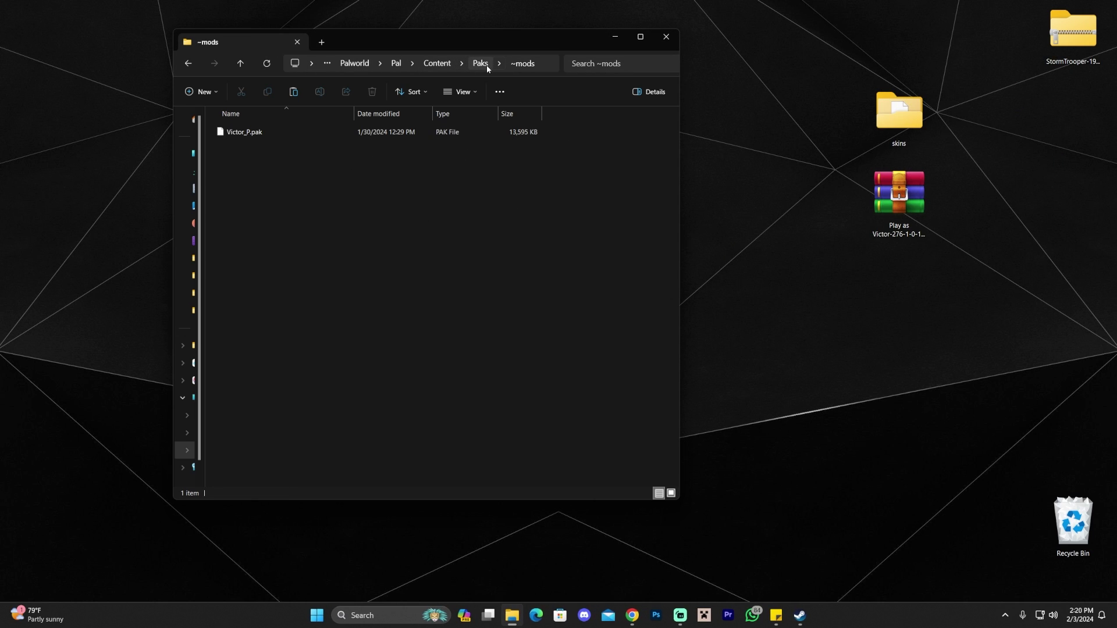
# - Return to the Paks folder, select its ~mods folder, and move the Play as Victor archive away from the skins folder on the desktop
pyautogui.click(480, 63)
pyautogui.moveTo(889, 202); pyautogui.dragTo(774, 202)
pyautogui.click(275, 132)
pyautogui.doubleClick(275, 132)
pyautogui.click(256, 131)
pyautogui.click(329, 184)
pyautogui.click(261, 135)
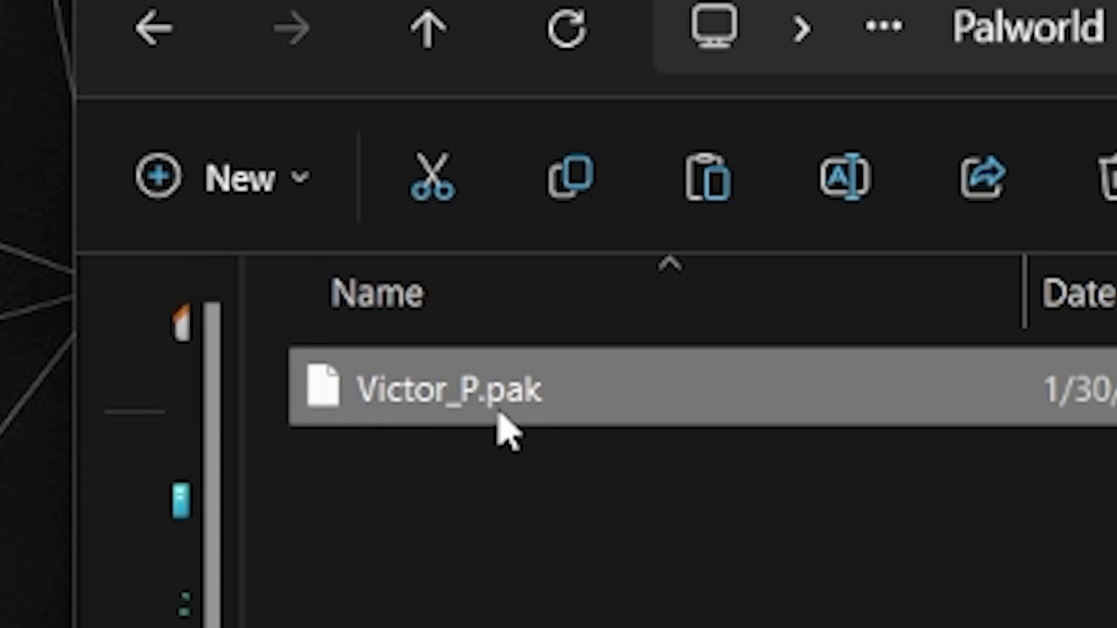
pyautogui.click(154, 27)
pyautogui.click(806, 214)
pyautogui.click(899, 116)
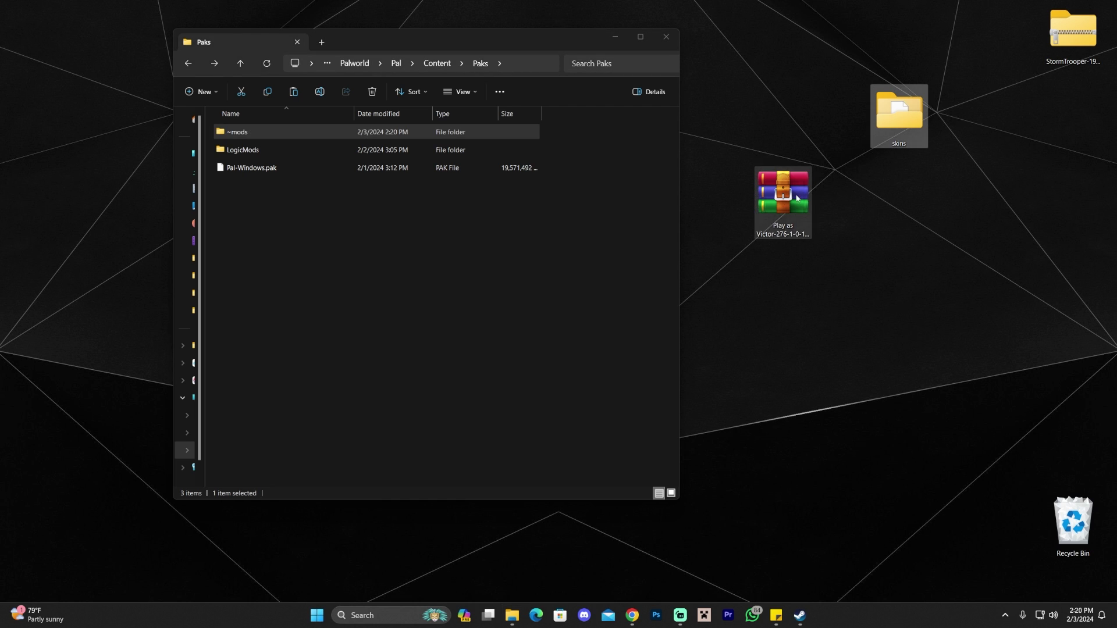
# - Close the Paks folder window, switch to Steam and launch Palworld
pyautogui.click(573, 228)
pyautogui.hotkey('ctrl', 'a')
pyautogui.click(536, 261)
pyautogui.click(668, 38)
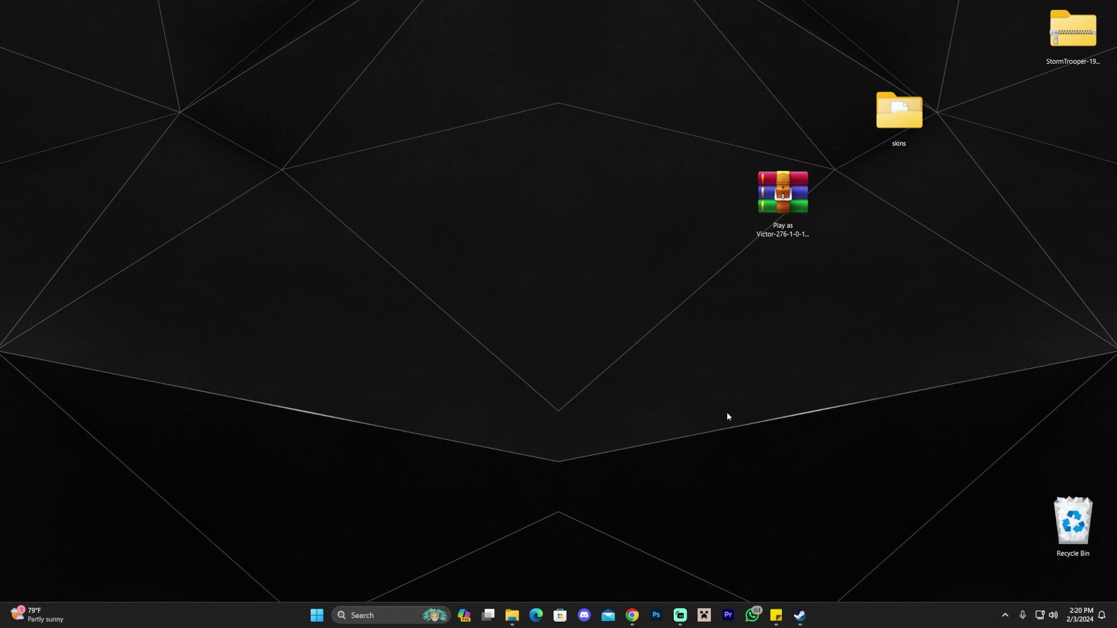
pyautogui.click(800, 615)
pyautogui.click(182, 241)
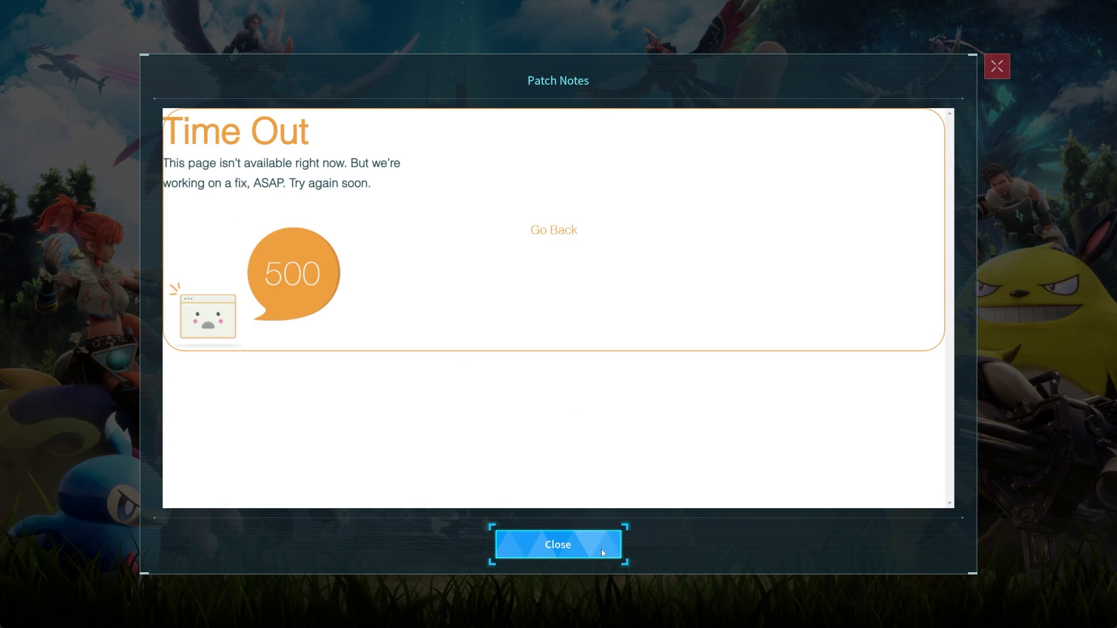
# - Dismiss the patch notes and try to create a new world with the name Palpagos Islands and Normal difficulty
pyautogui.click(603, 552)
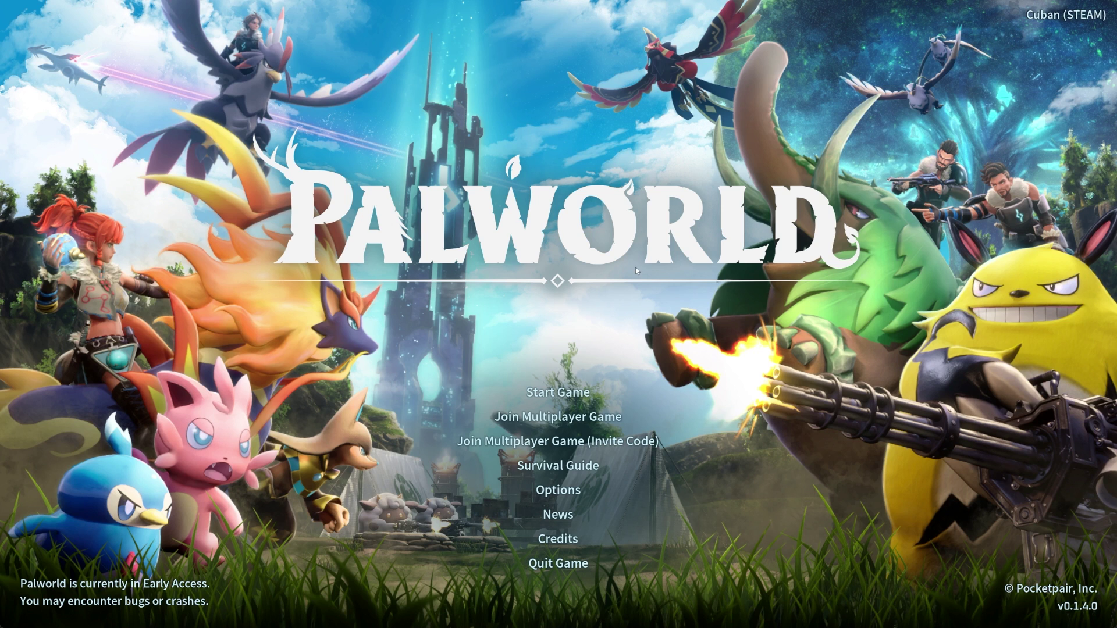
pyautogui.click(612, 392)
pyautogui.click(520, 357)
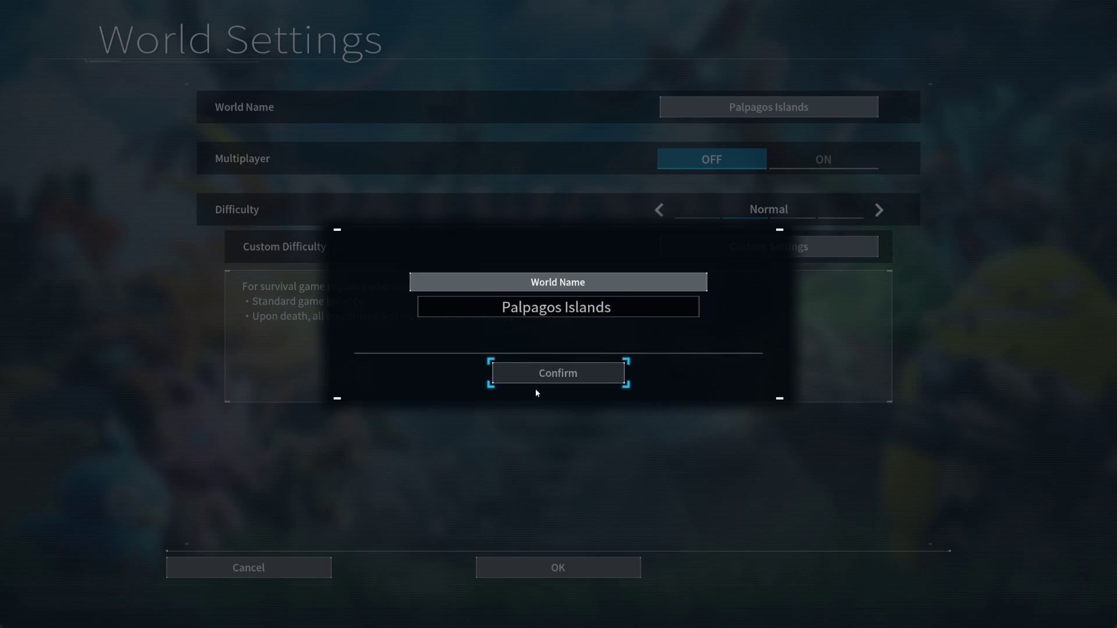
pyautogui.click(538, 375)
pyautogui.click(559, 566)
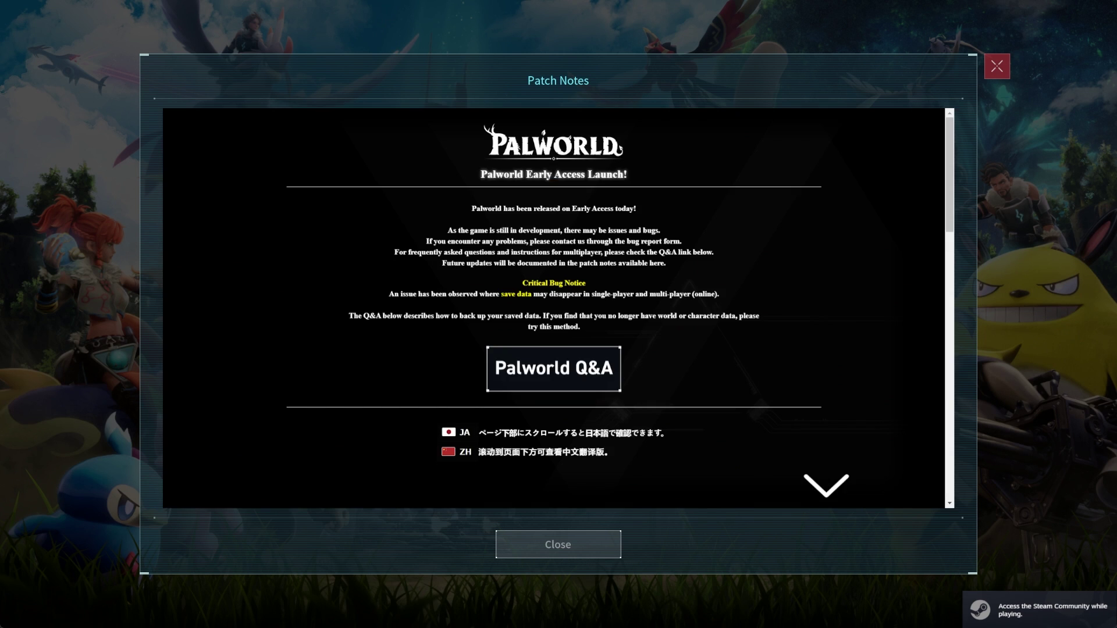
# - Close the patch notes and start a new Palpagos Islands world with multiplayer off and Normal difficulty
pyautogui.click(585, 545)
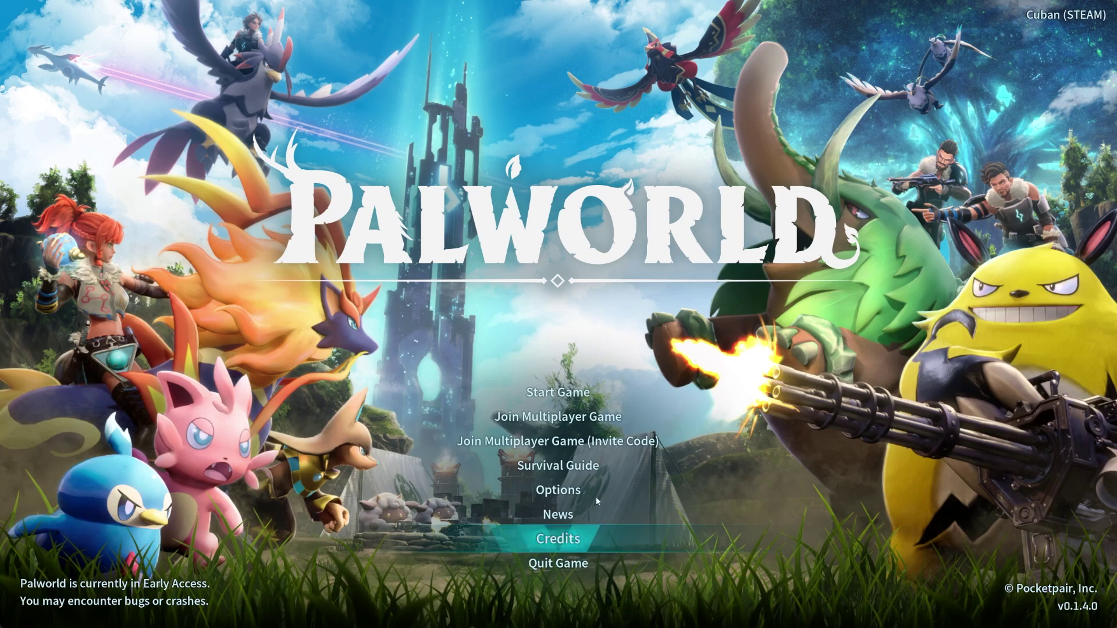
pyautogui.click(581, 399)
pyautogui.click(564, 349)
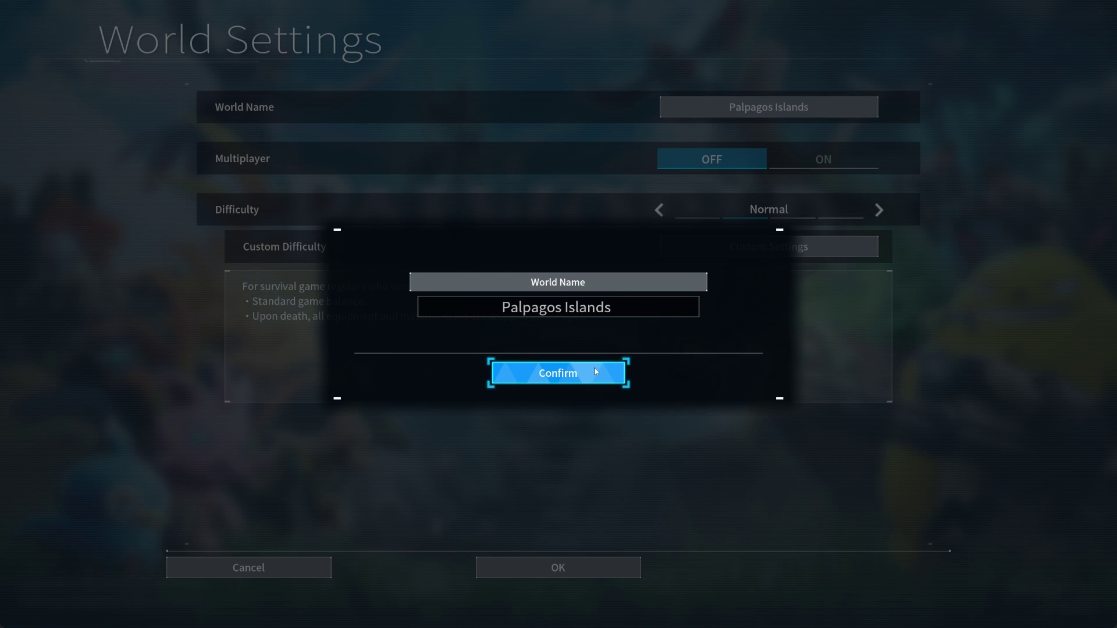
pyautogui.click(582, 372)
pyautogui.click(601, 575)
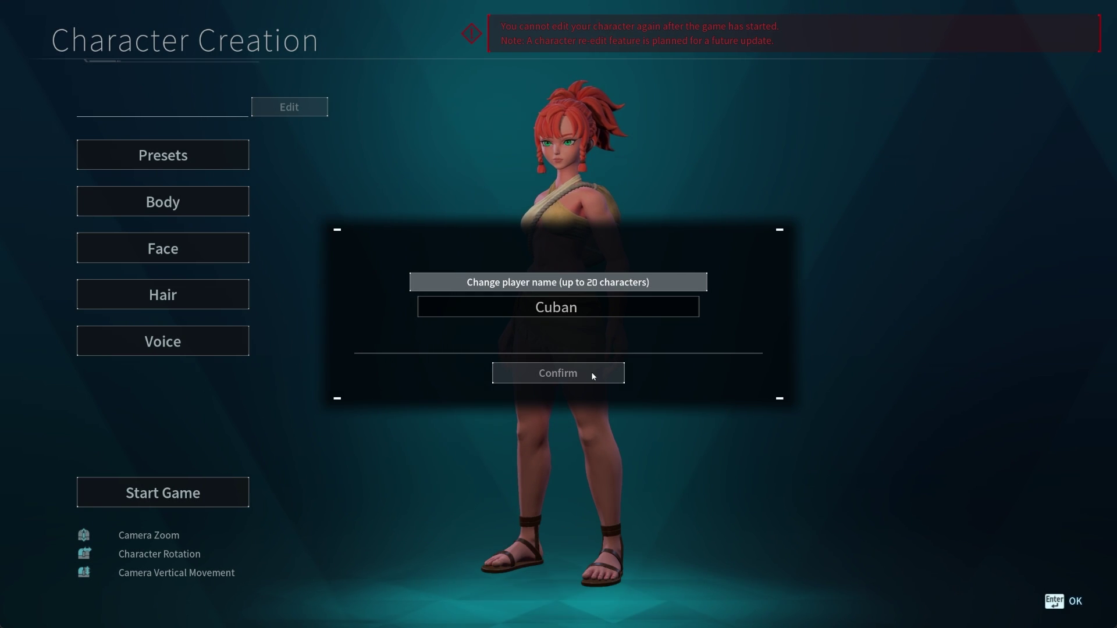
# - Confirm the player name, open the character presets and rotate the model to inspect the Victor skin
pyautogui.click(558, 373)
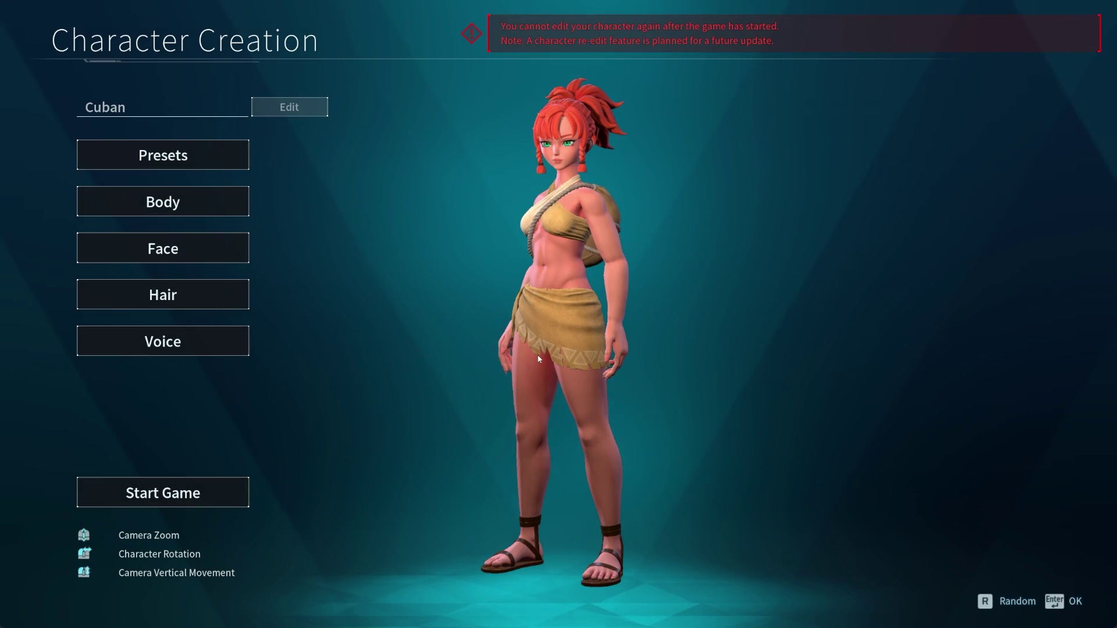
pyautogui.click(212, 155)
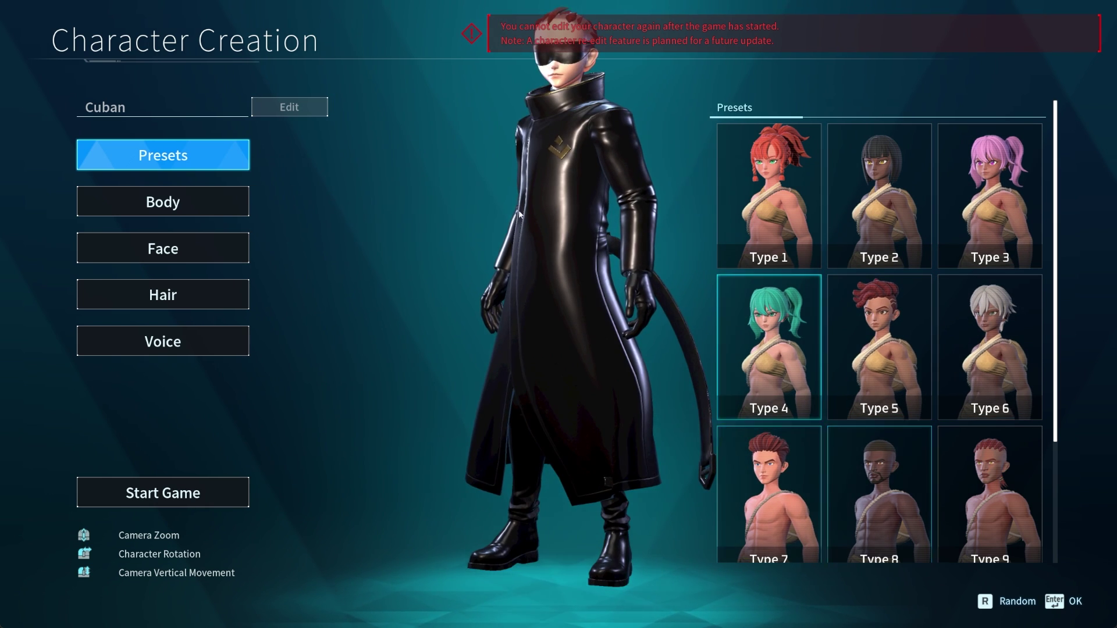
pyautogui.moveTo(606, 240); pyautogui.dragTo(506, 332)
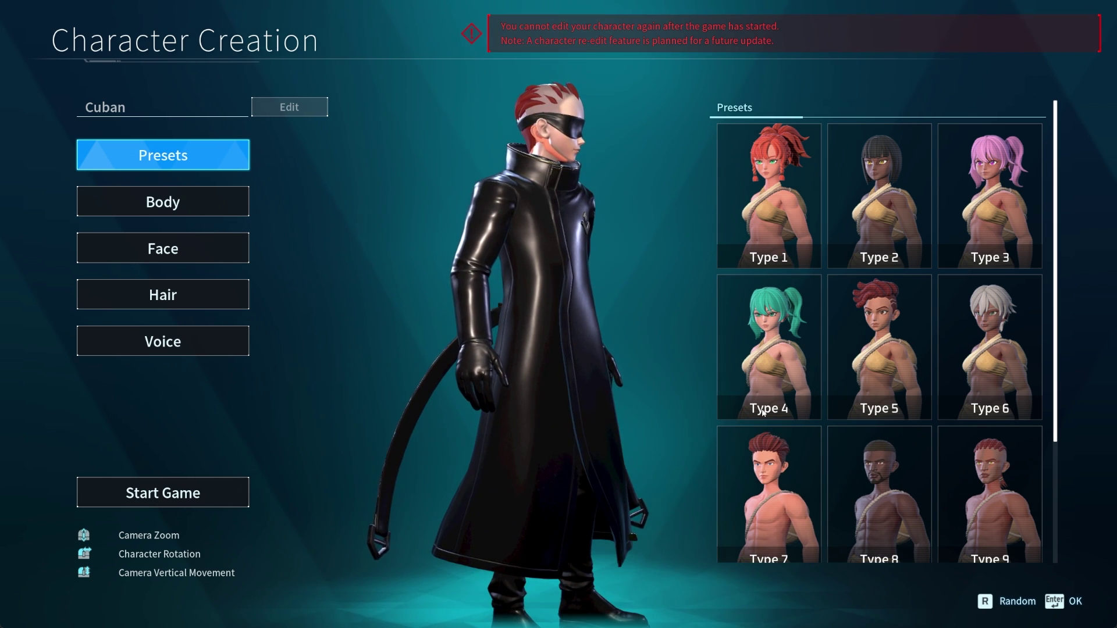
# - Look through the face options and set the character's hair style to bald
pyautogui.click(172, 247)
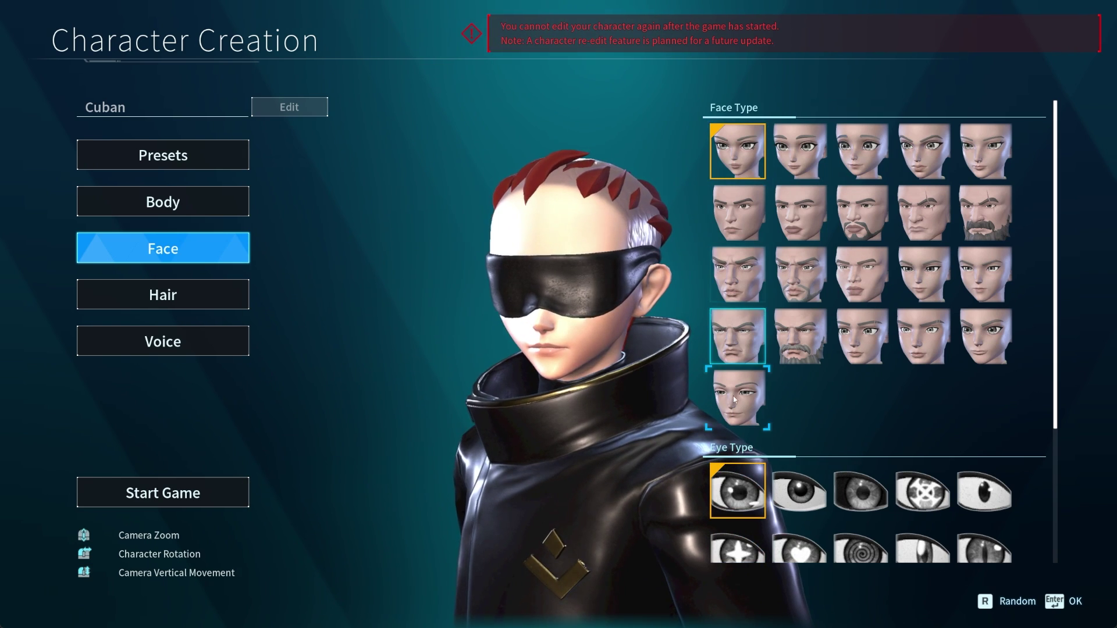
pyautogui.scroll(-3, 766, 366)
pyautogui.scroll(-2, 779, 368)
pyautogui.click(163, 294)
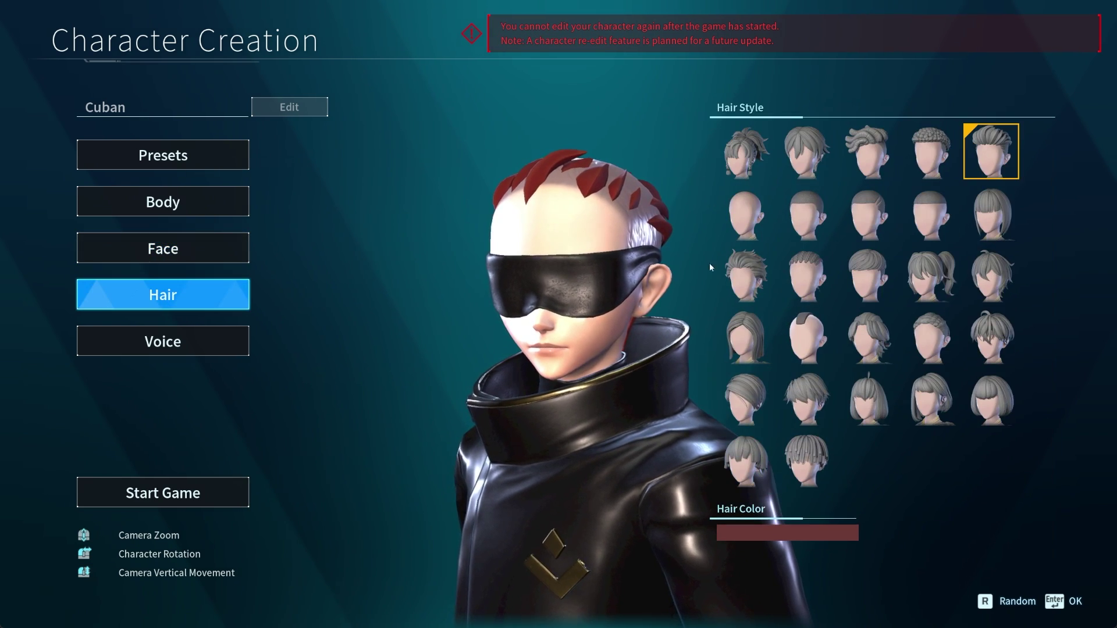
pyautogui.click(744, 214)
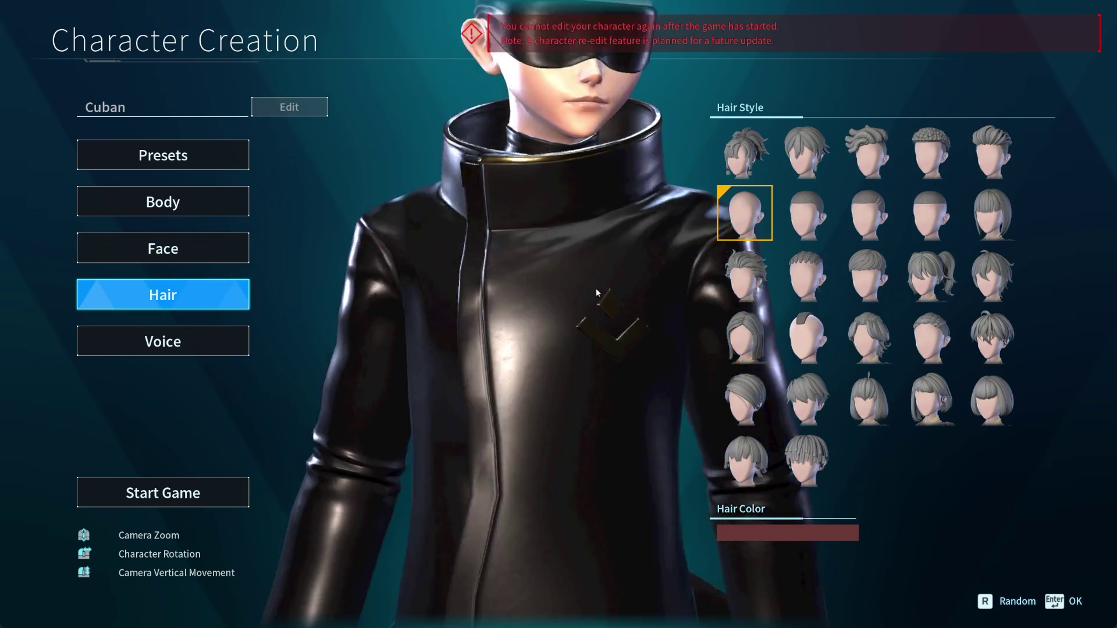
# - Check the character from behind in the presets view, then start the game and confirm
pyautogui.click(233, 157)
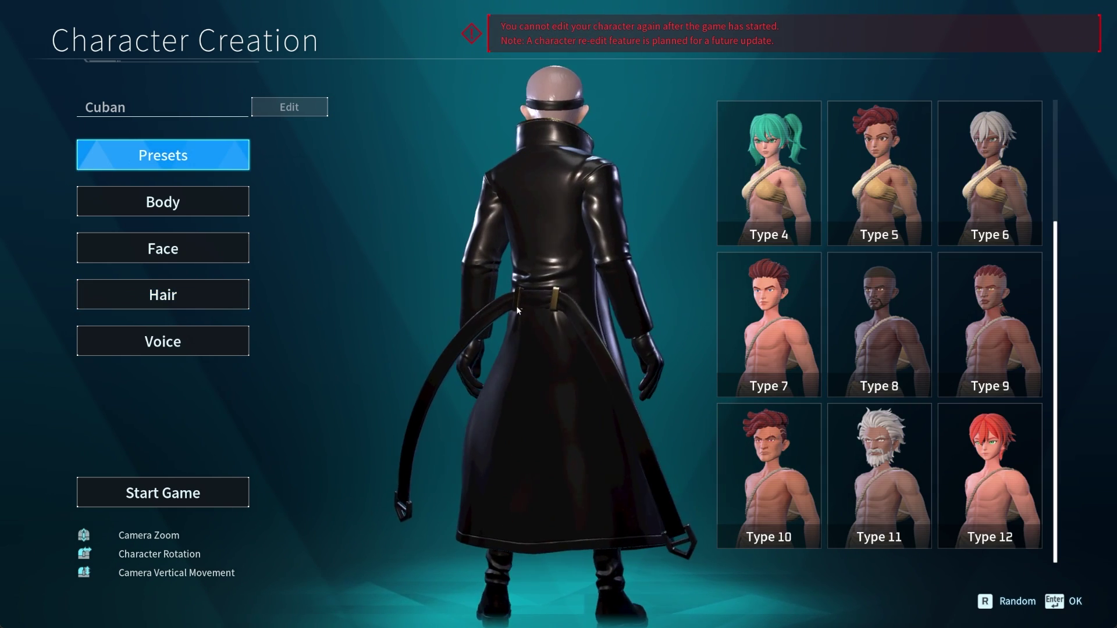
pyautogui.click(242, 489)
pyautogui.click(525, 416)
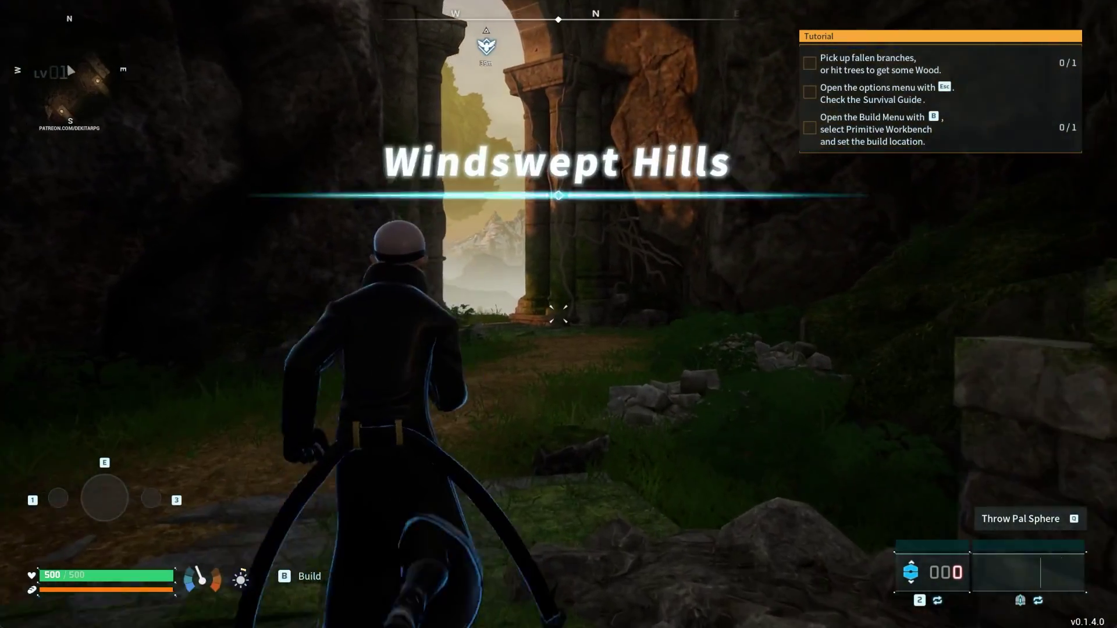
# - Sprint and jump out of the starting cave onto the round stone platform outside
pyautogui.press('shift')
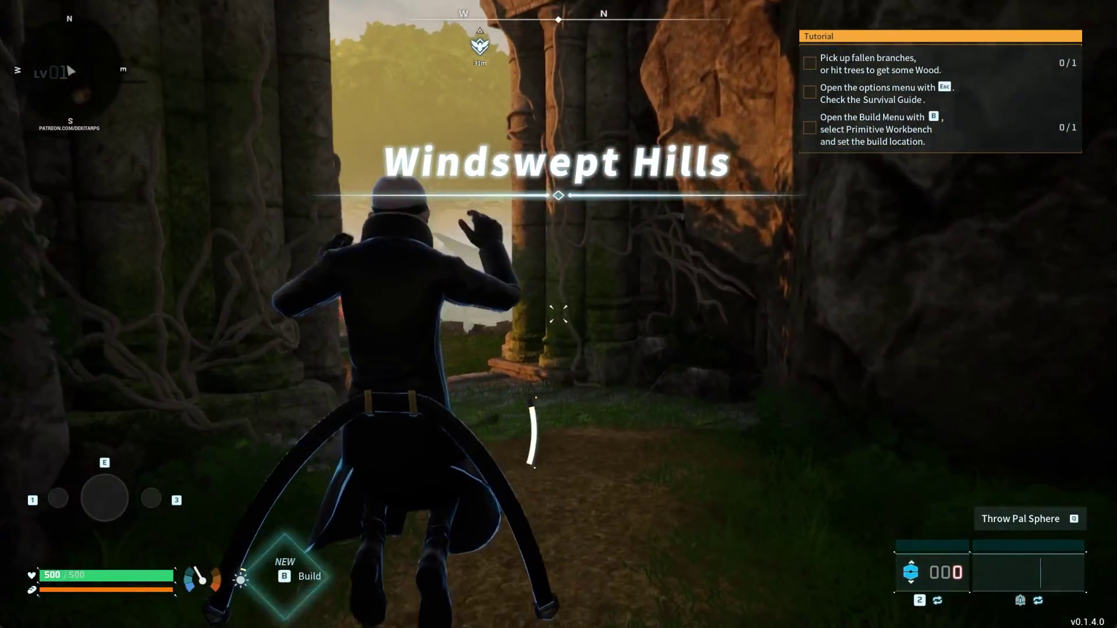
pyautogui.press('space')
pyautogui.press('space')
pyautogui.press('space')
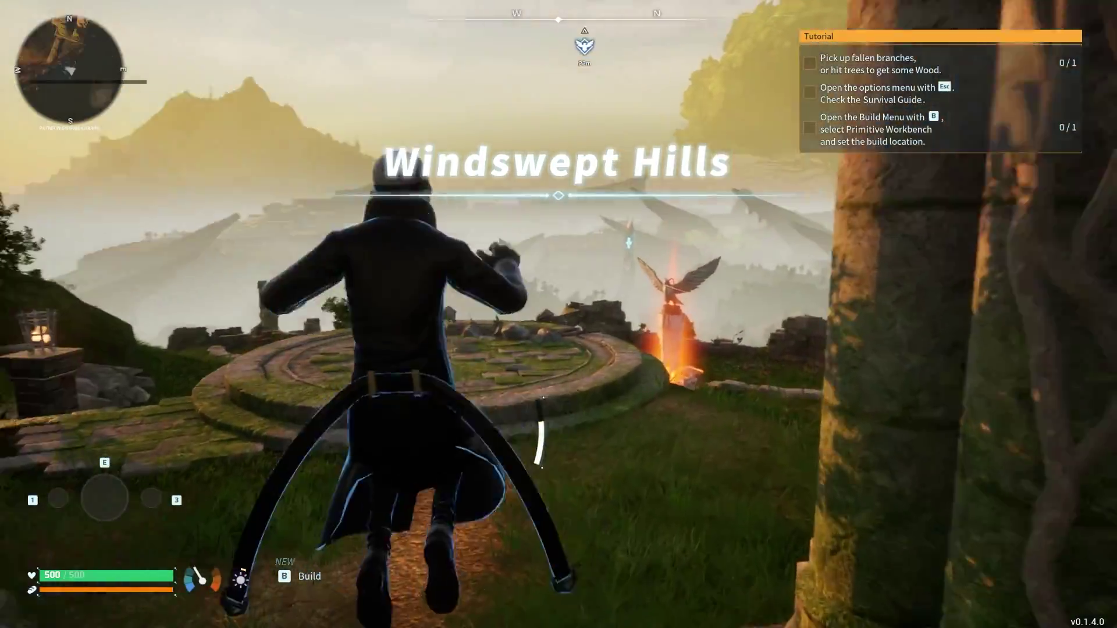
# - Run past the eagle statue toward the ruined brick wall near the campfire
pyautogui.press('space')
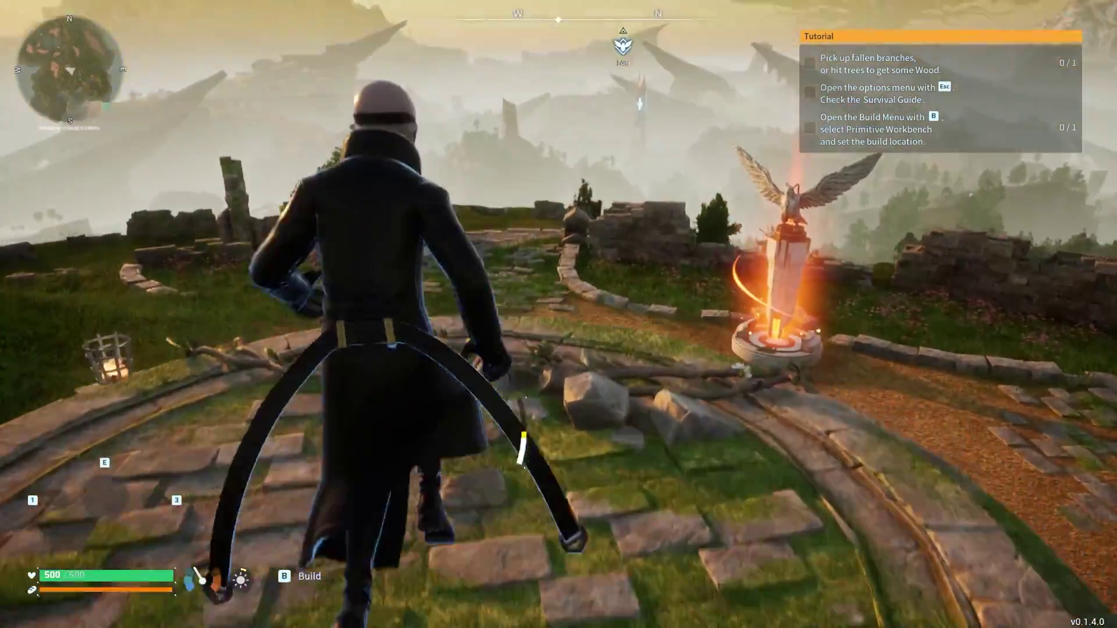
pyautogui.press('w')
pyautogui.press('shift')
pyautogui.press('w')
pyautogui.press('space')
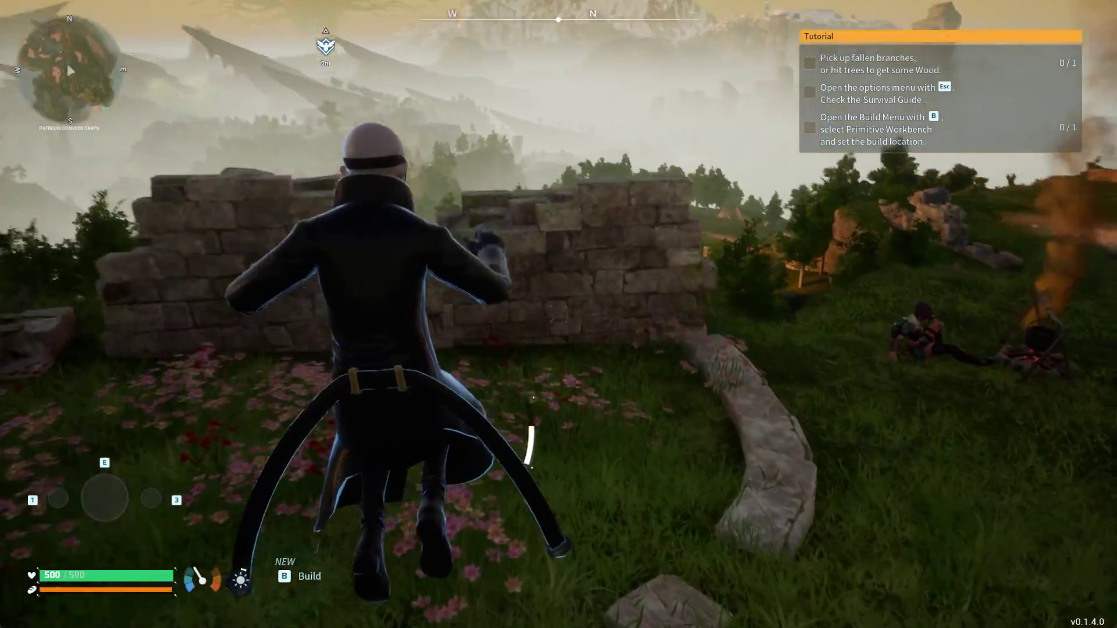
# - Get on top of the ruined wall and examine the Victor skin in-game from the front and back
pyautogui.press('w')
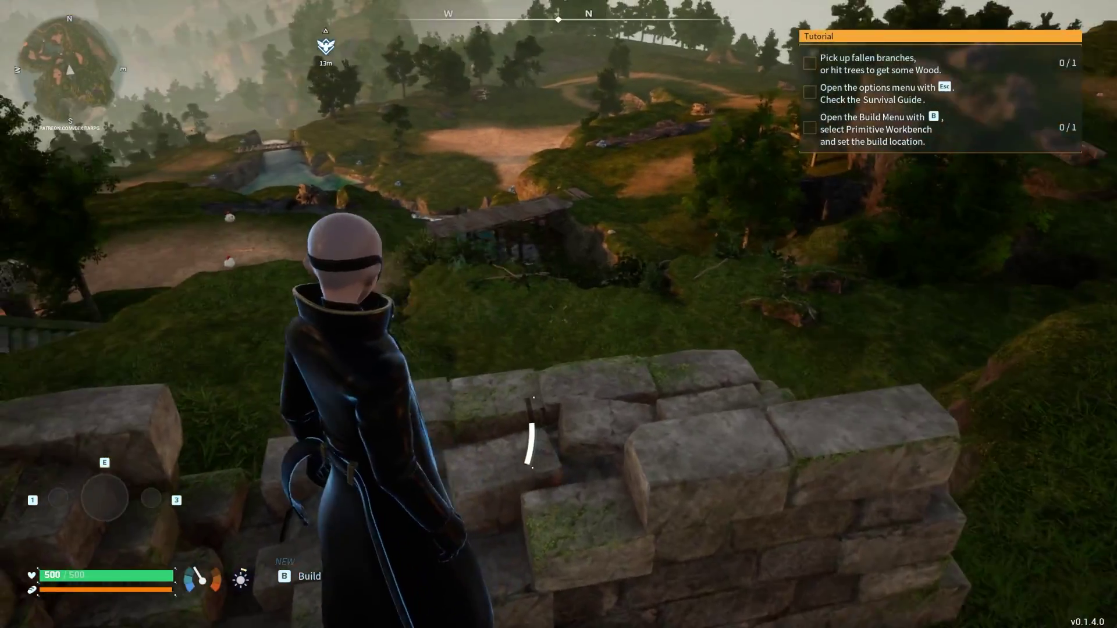
pyautogui.press('w')
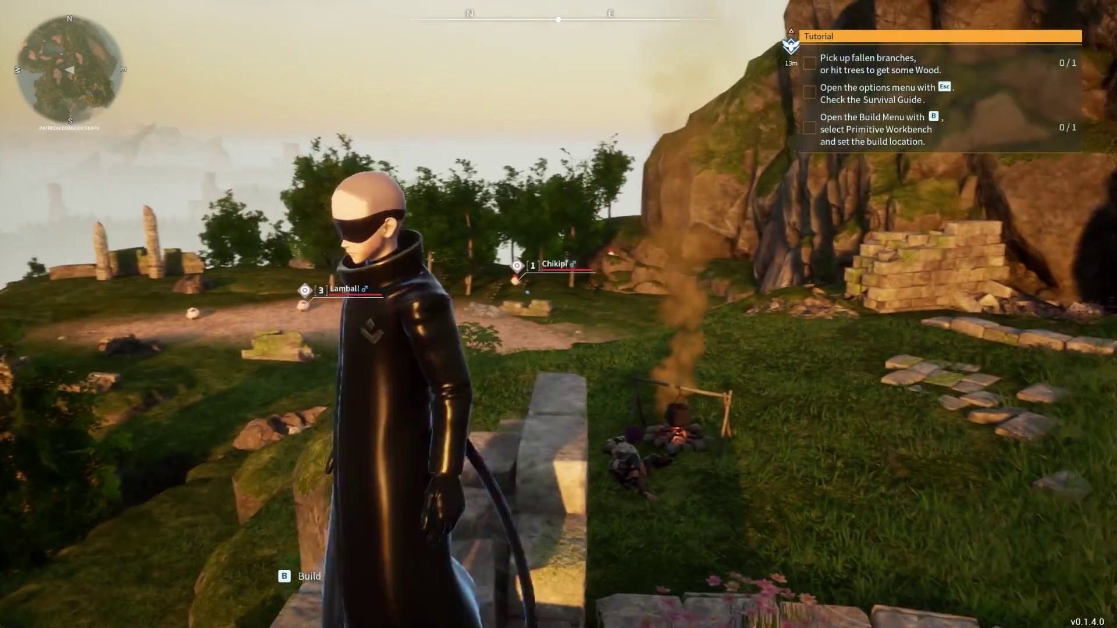
pyautogui.press('s')
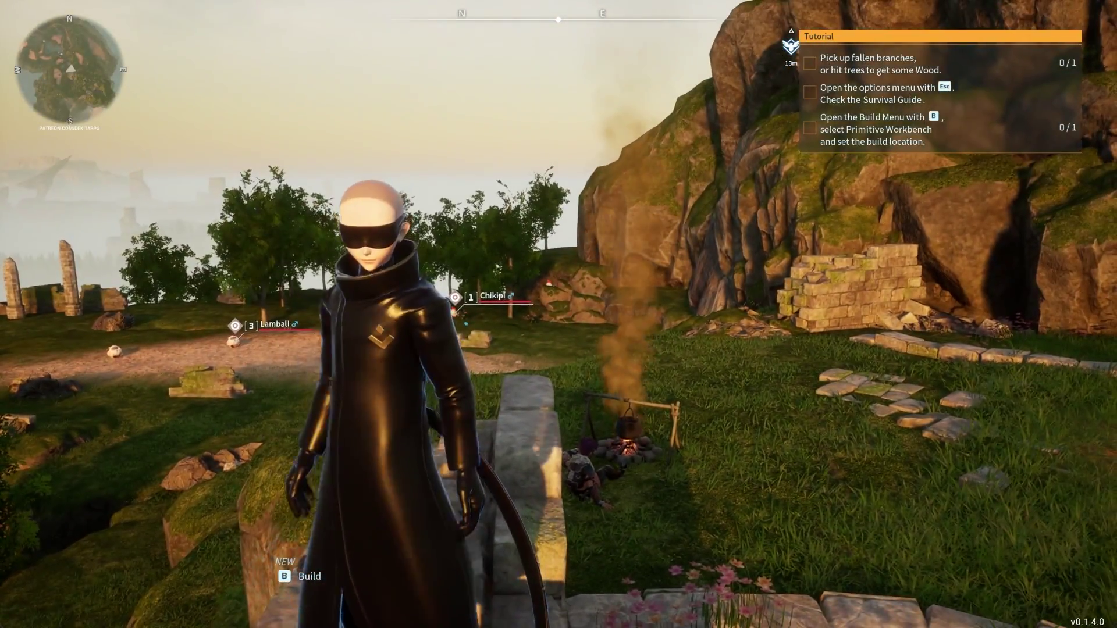
pyautogui.press('w')
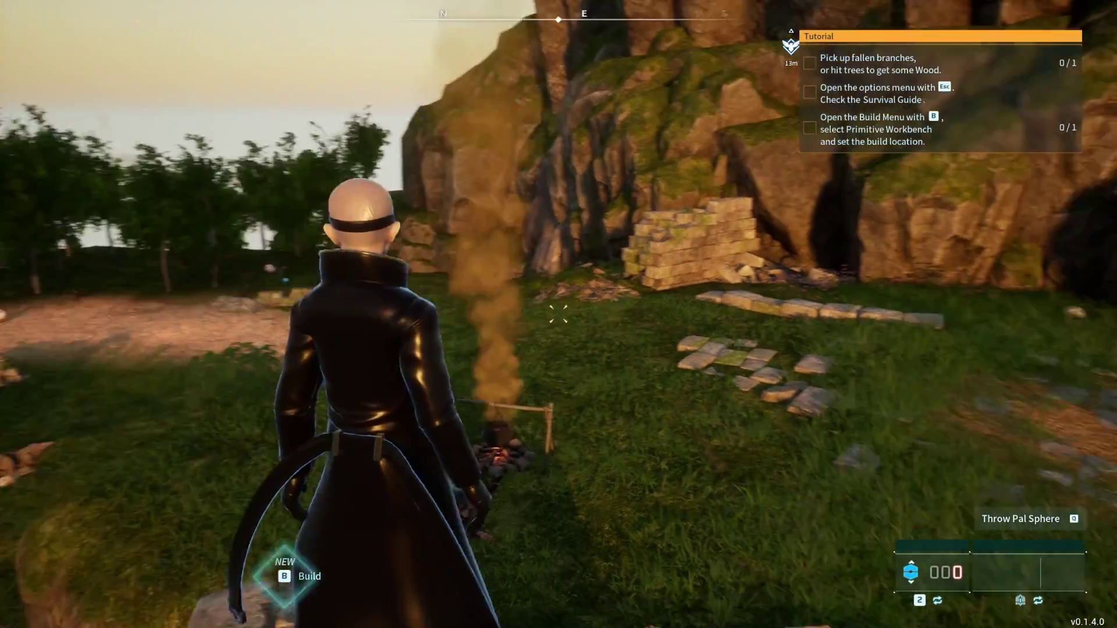
pyautogui.press('s')
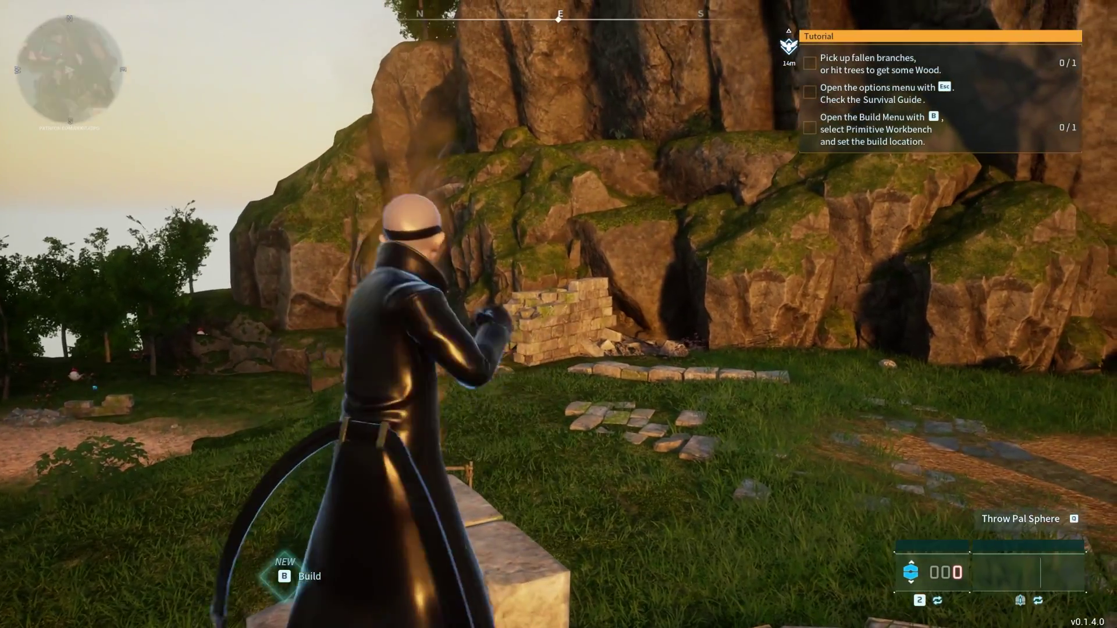